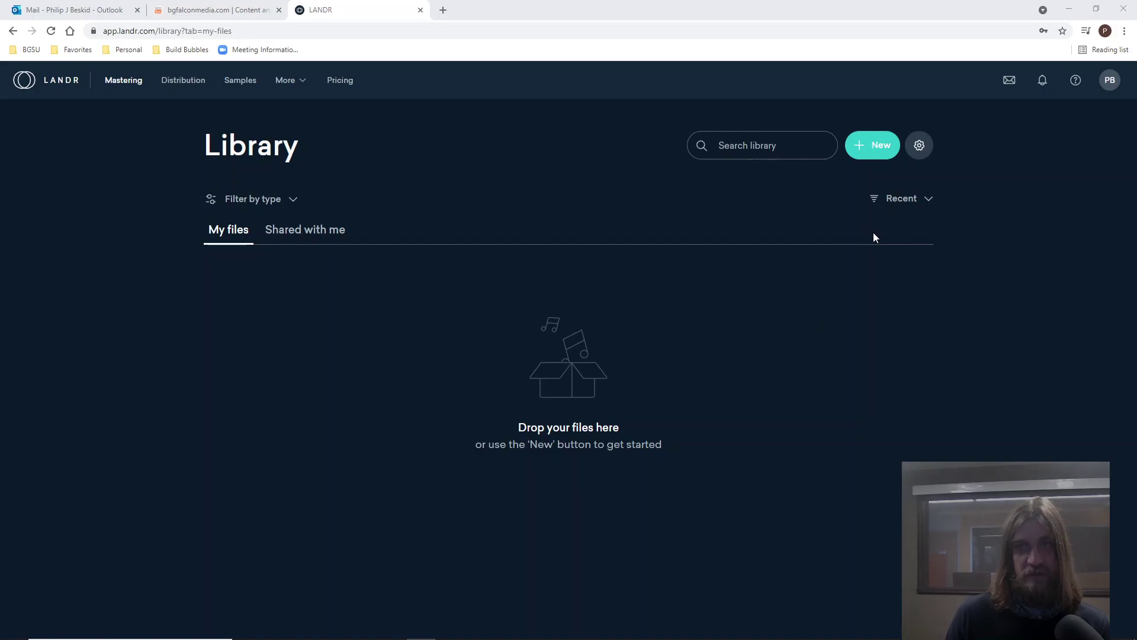
- Drag Independent Study Mix Session.wav from the Exports folder into the LANDR Library drop area
left_click(870, 148)
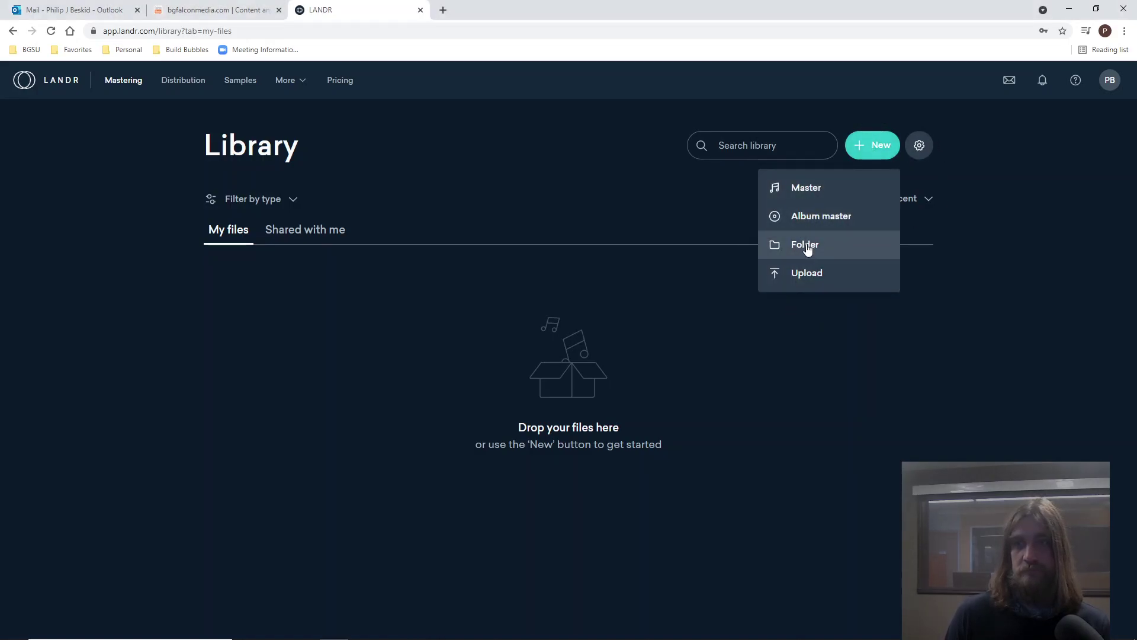
left_click(925, 233)
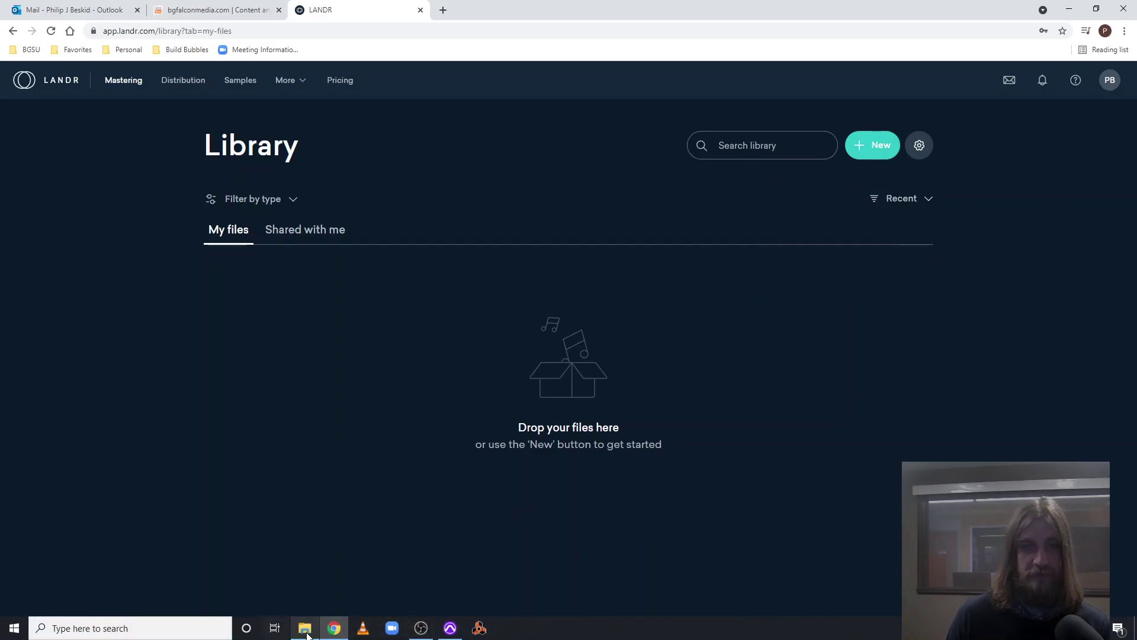
left_click(305, 629)
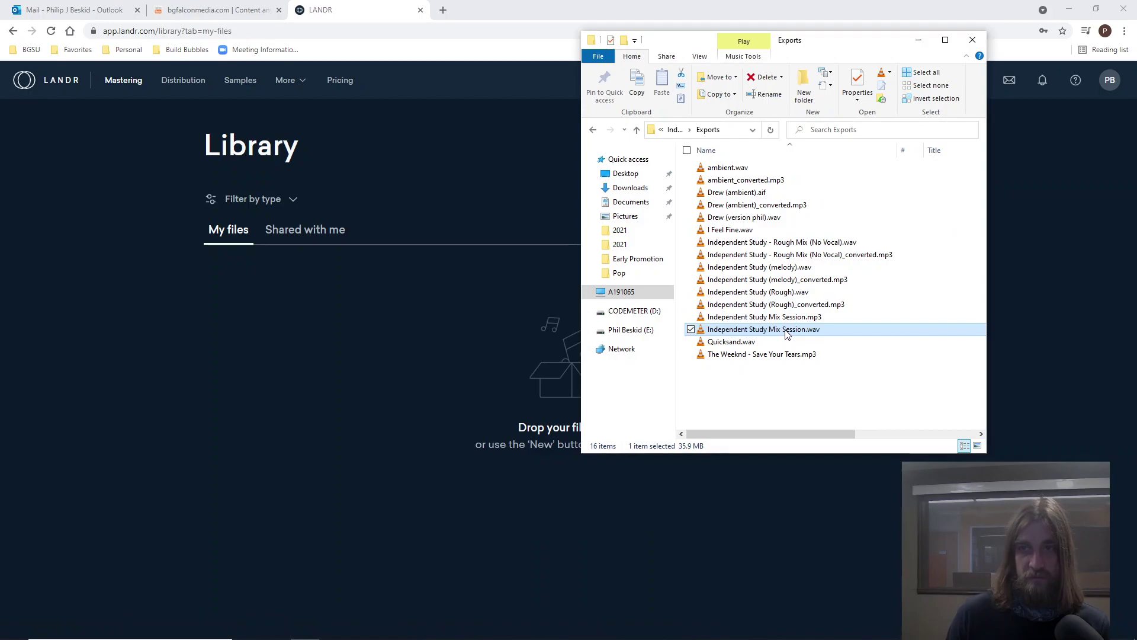
left_click_drag(788, 333, 734, 325)
left_click(768, 306)
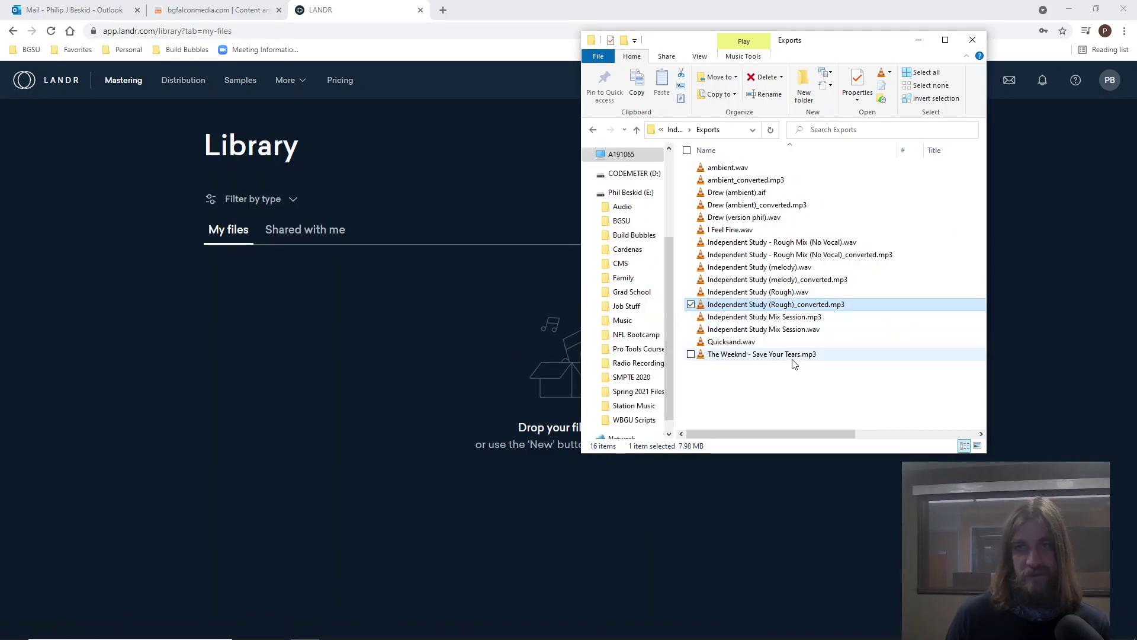
left_click(761, 330)
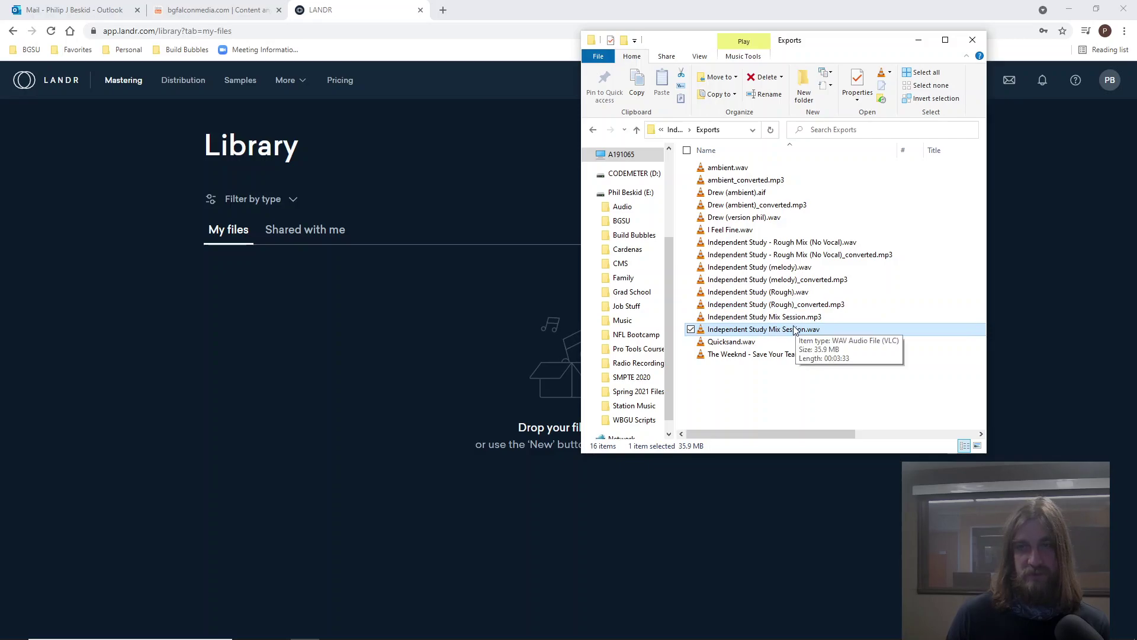
left_click_drag(770, 332, 514, 355)
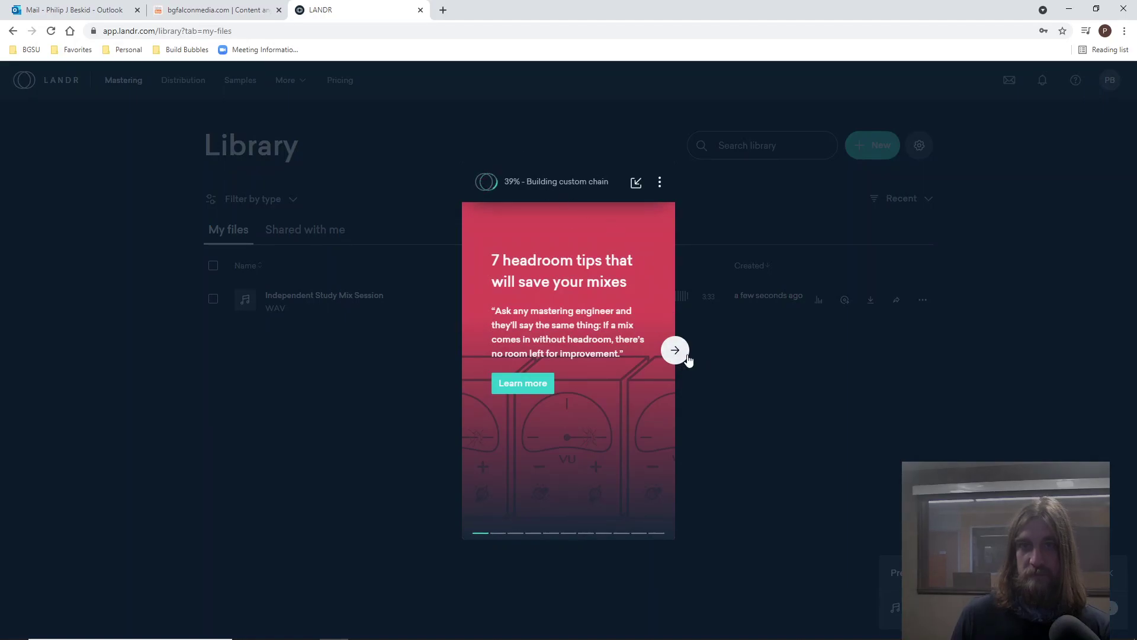
- Dismiss the mastering progress and tips card
left_click(771, 384)
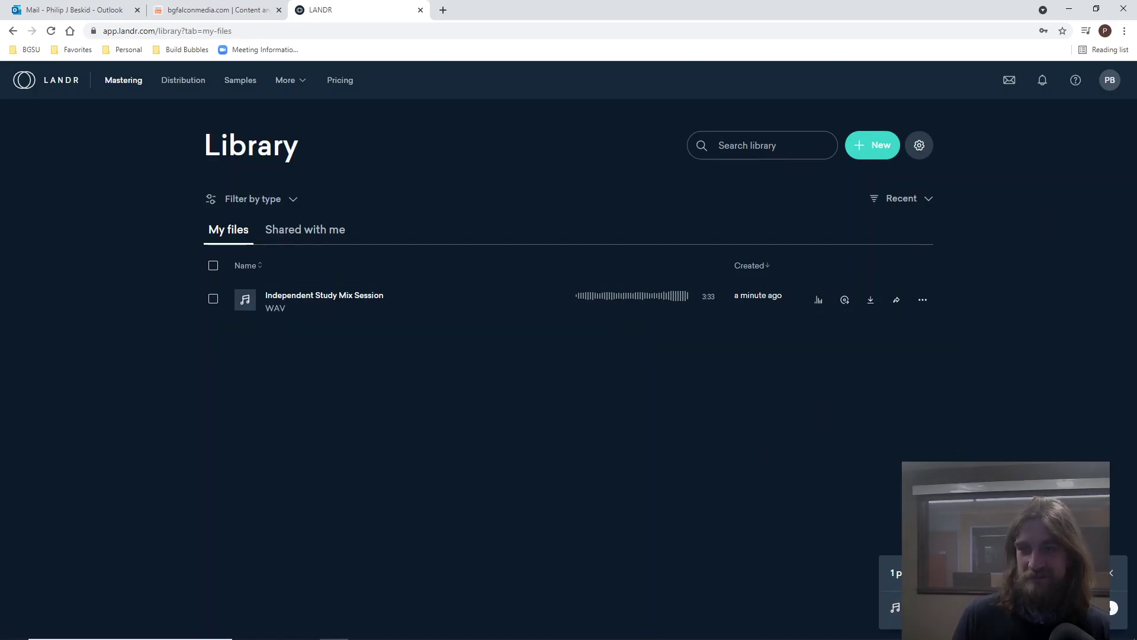
- Open the mix's mastering preview, alternate three times between Master and Original, then pause
left_click(819, 300)
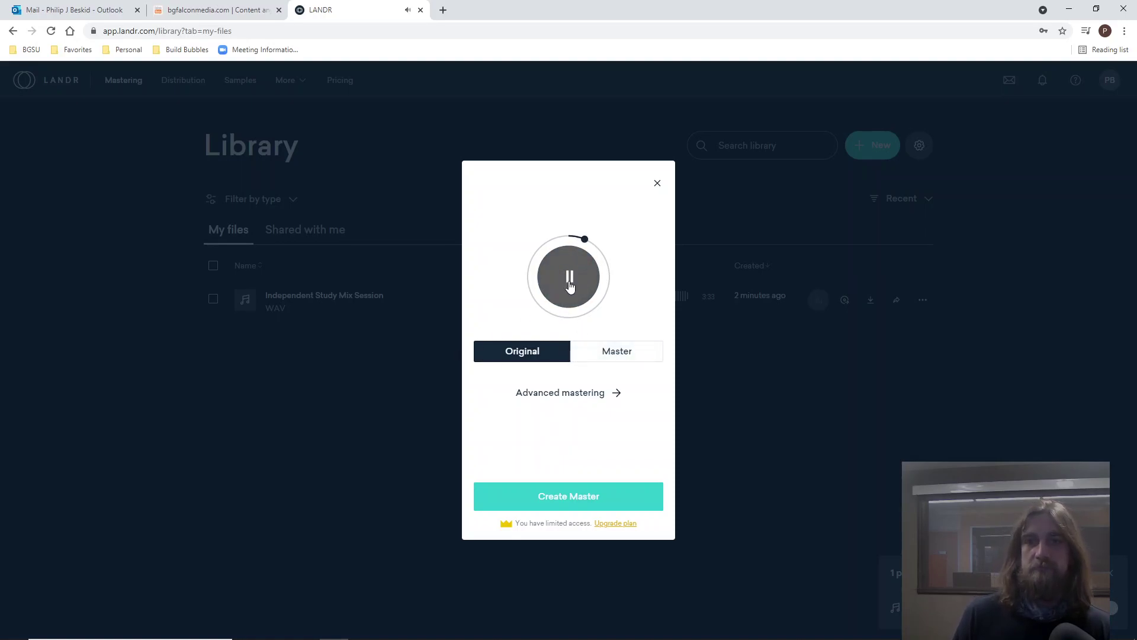
left_click(625, 356)
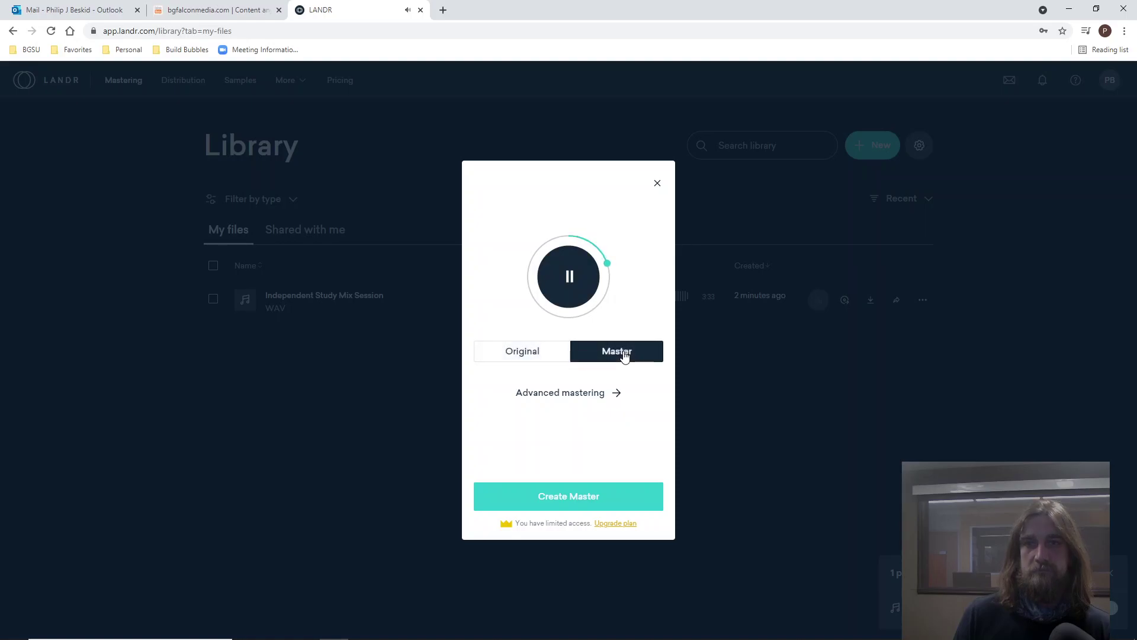
left_click(541, 355)
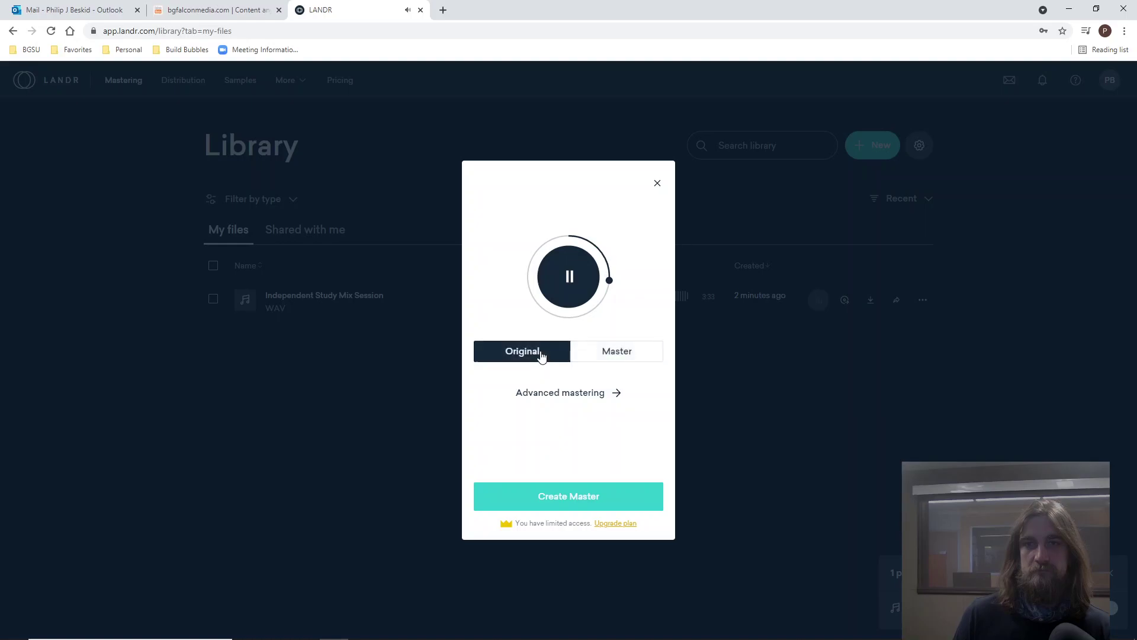
left_click(608, 356)
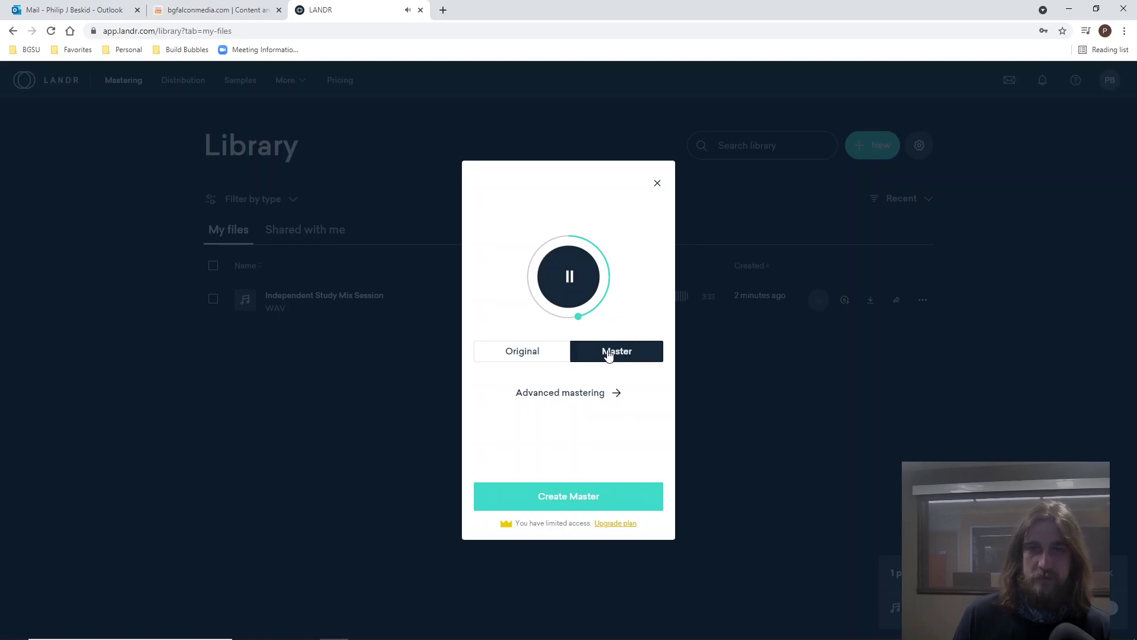
left_click(534, 358)
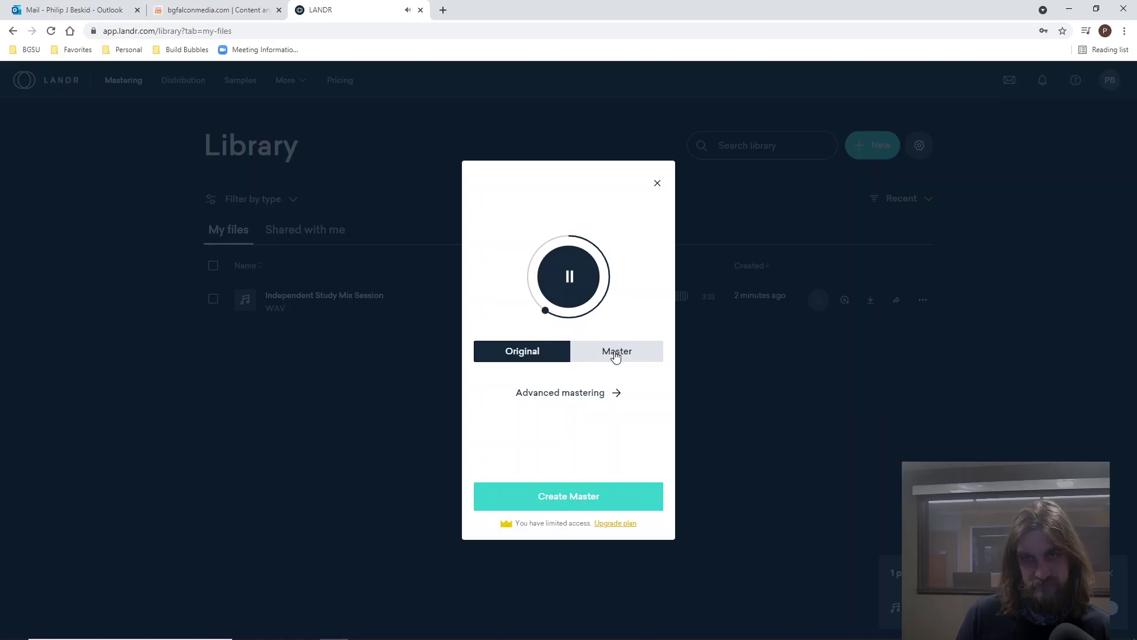
left_click(616, 356)
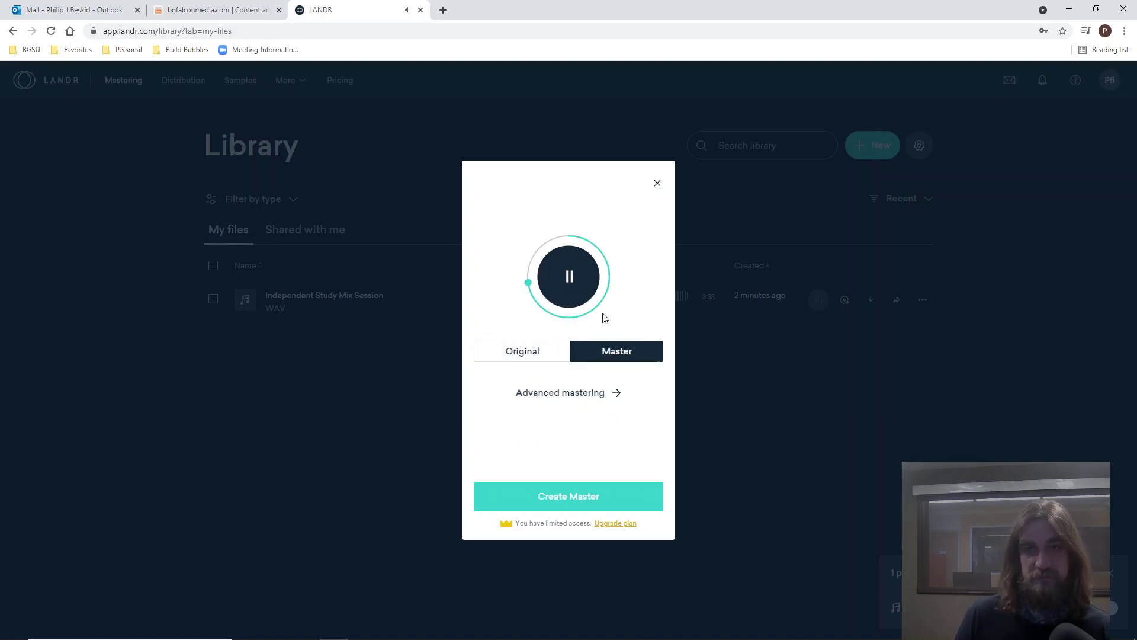
left_click(578, 279)
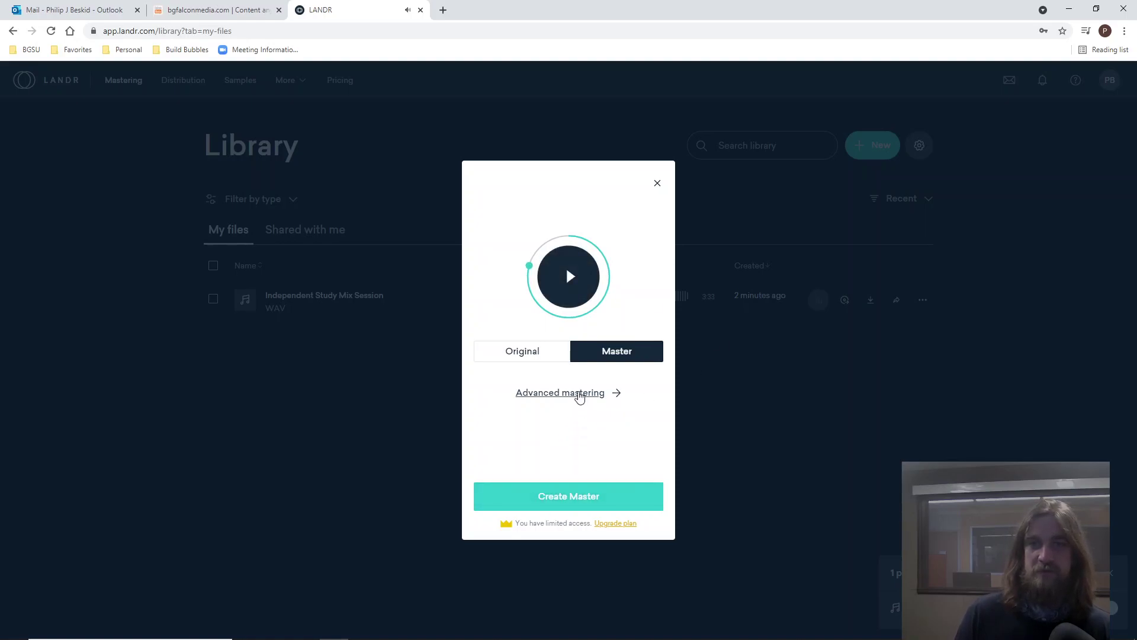
- Open advanced mastering and switch between the Original, LANDR and Reference tabs
left_click(579, 395)
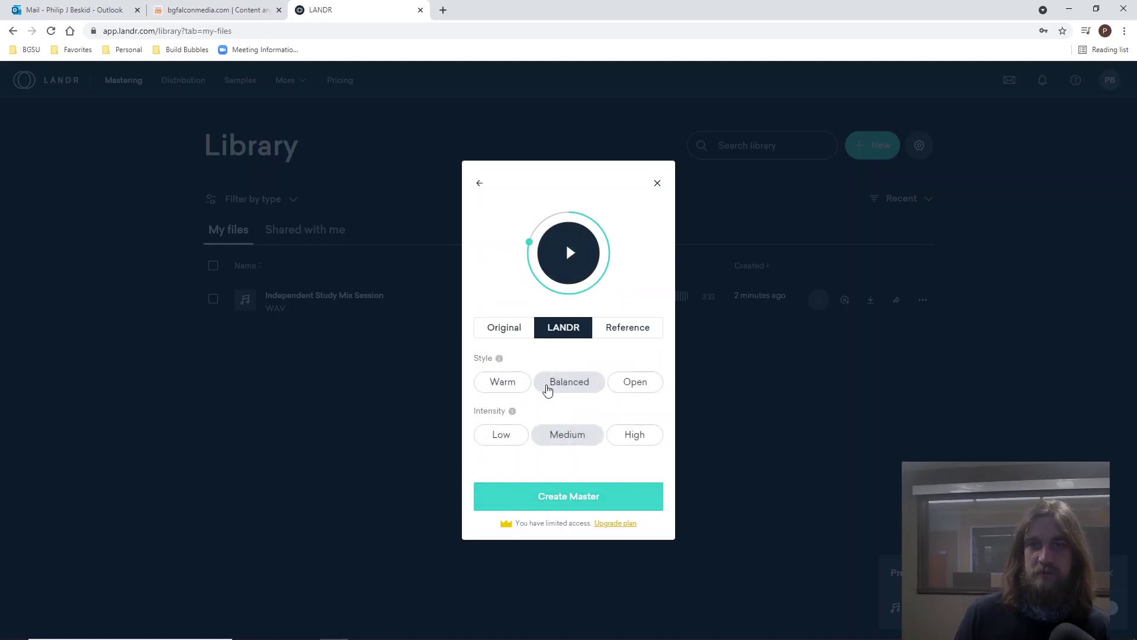
left_click(502, 335)
left_click(580, 330)
left_click(626, 331)
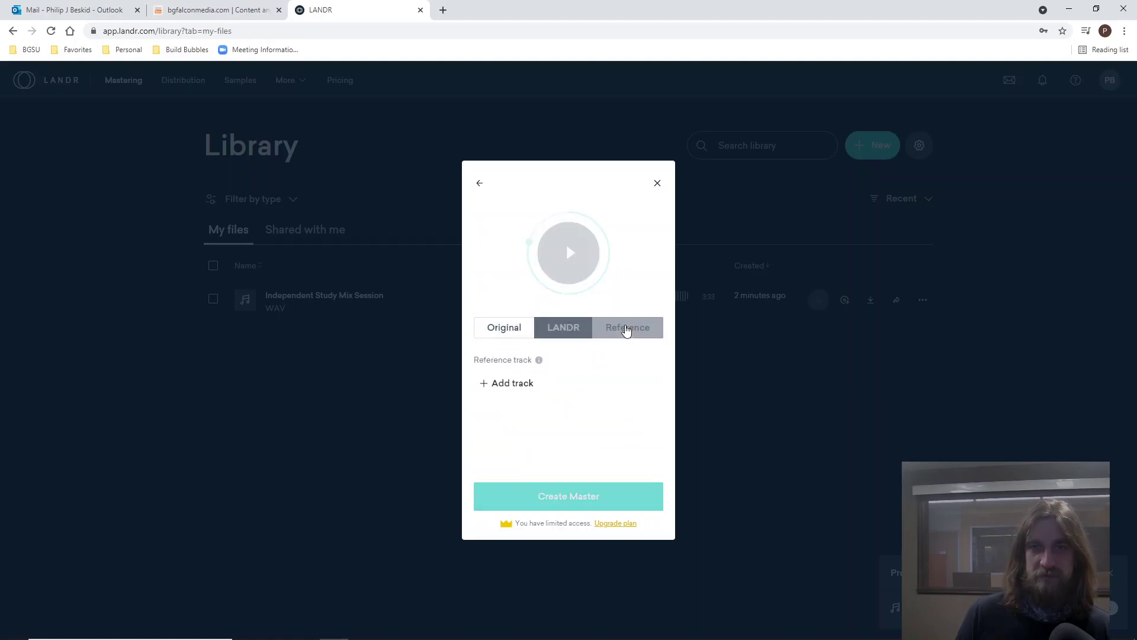
left_click(502, 334)
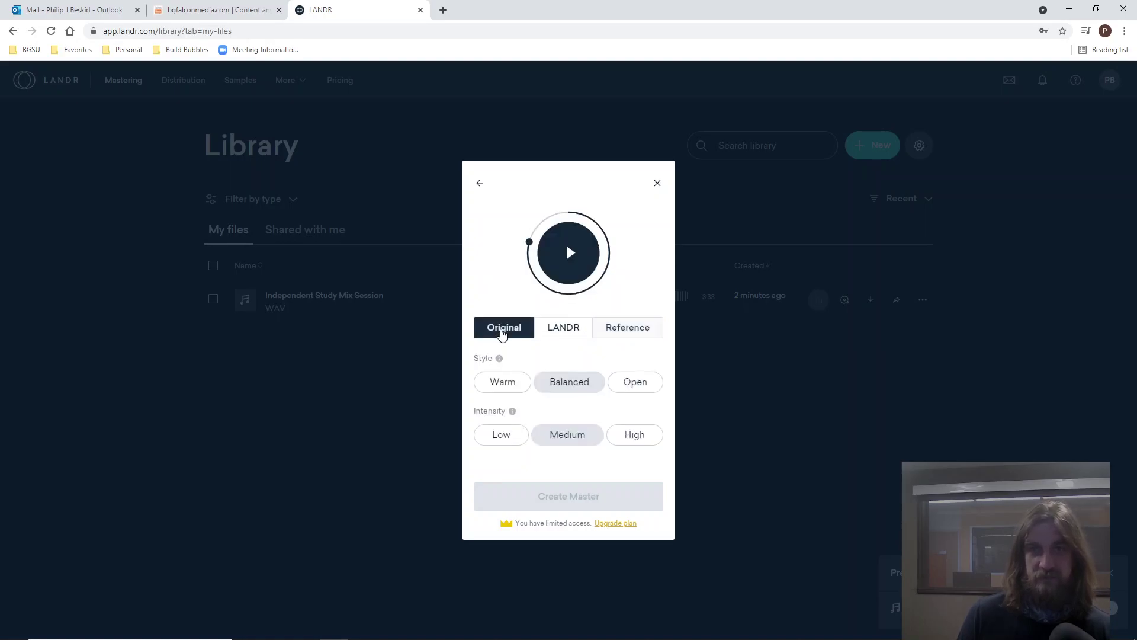
left_click(645, 335)
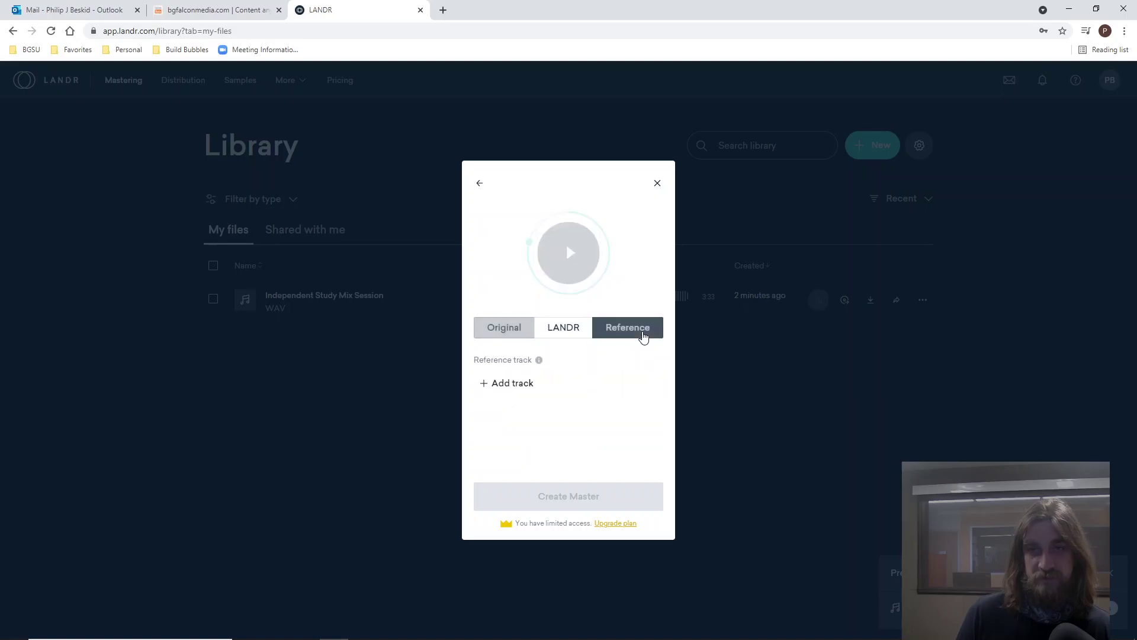
- Add The Weeknd - Save Your Tears from E:\BGSU\Classes\Independent Study\Exports as the reference track
left_click(506, 383)
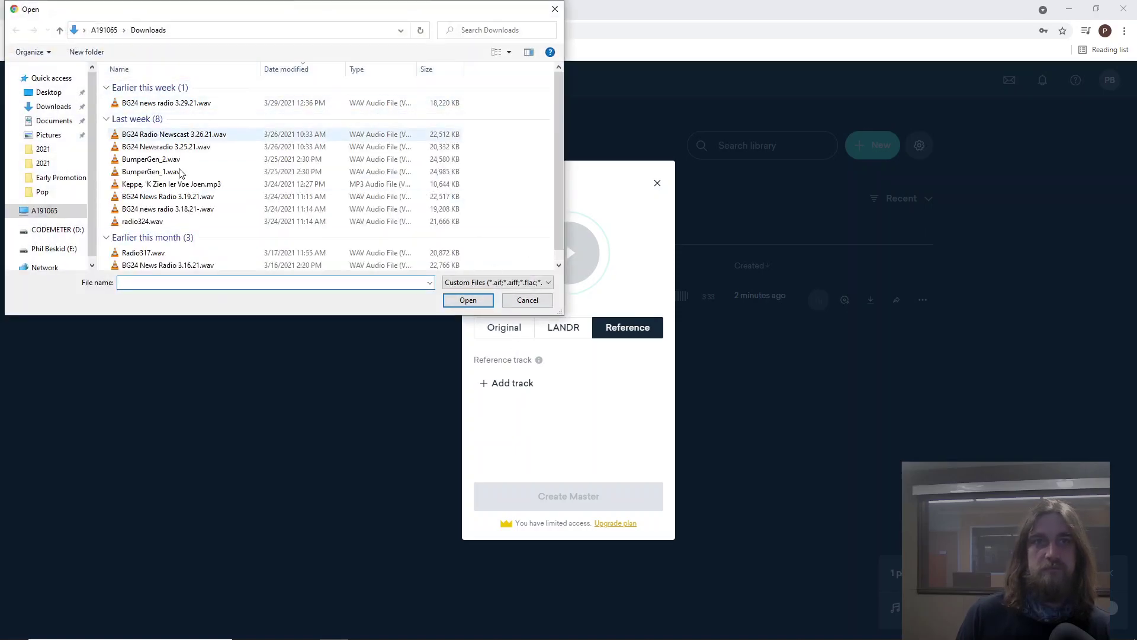
scroll(59, 231, "down", 1)
left_click(59, 225)
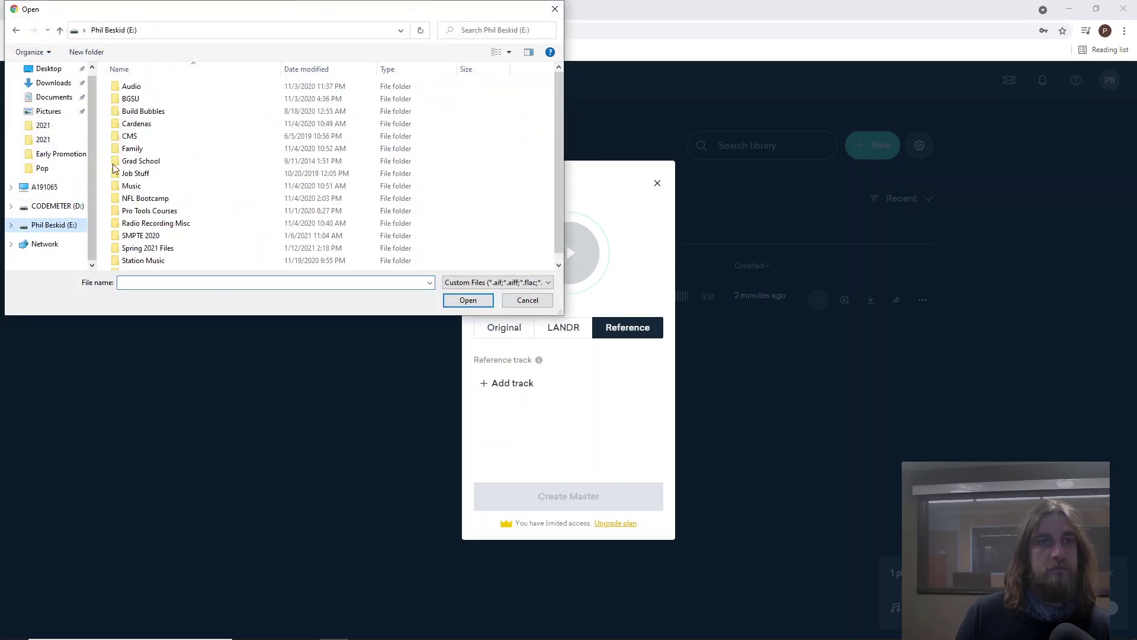
double_click(133, 99)
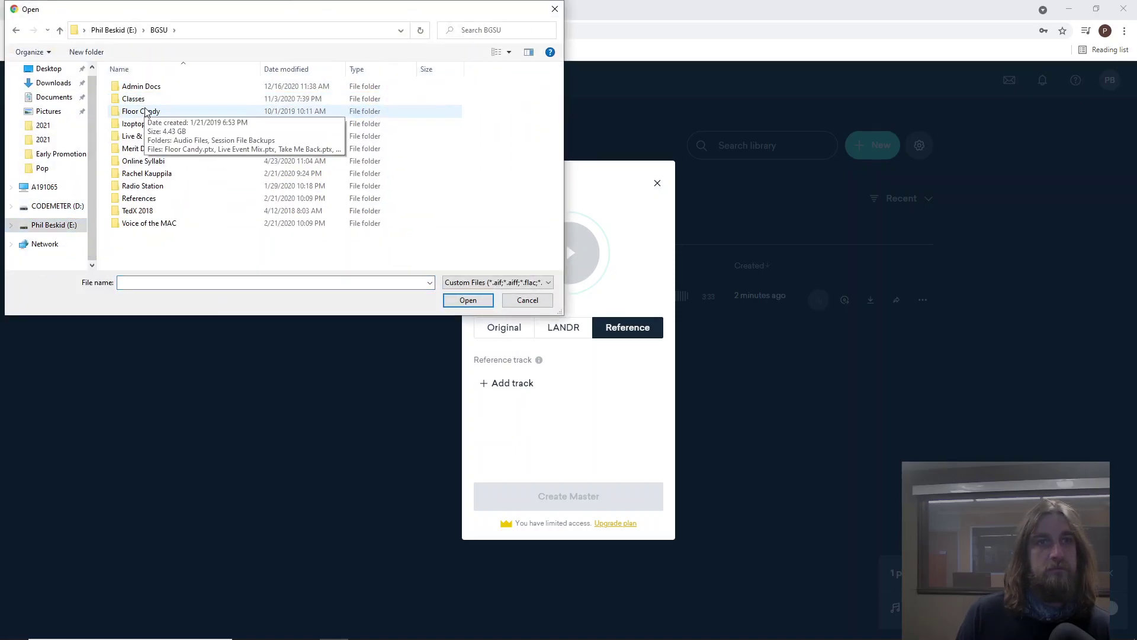
double_click(141, 99)
double_click(156, 112)
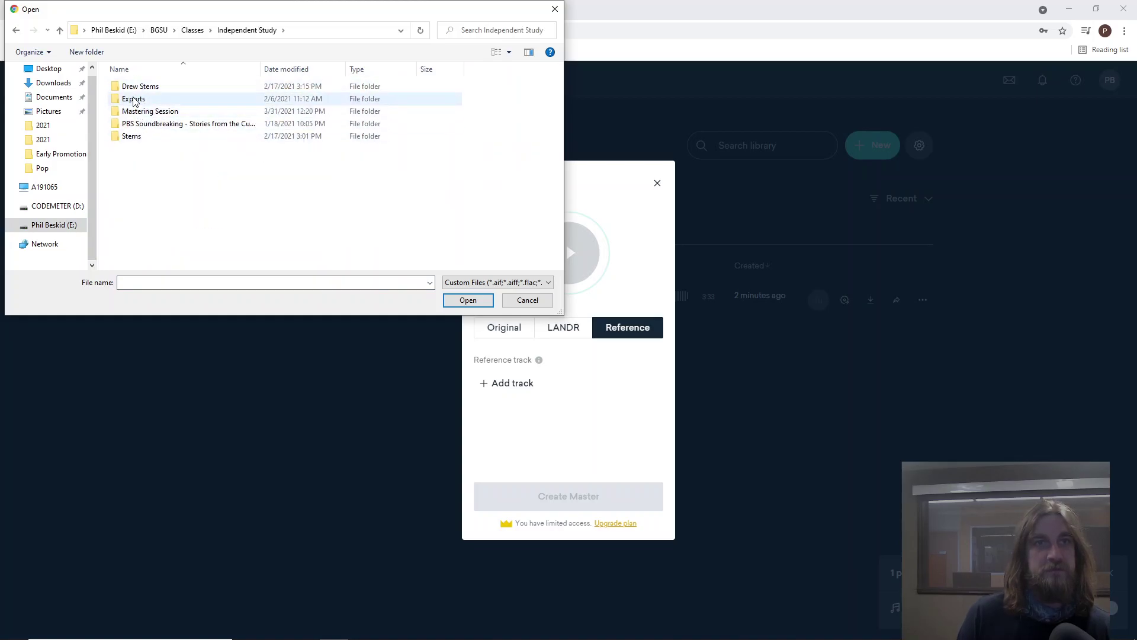
double_click(136, 100)
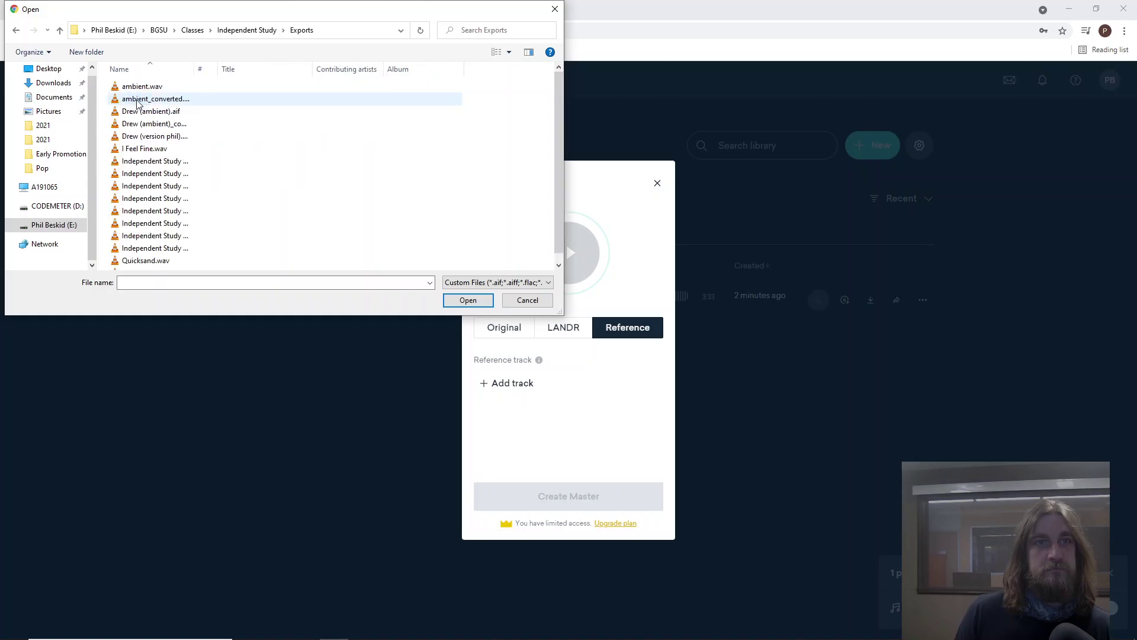
scroll(156, 151, "down", 1)
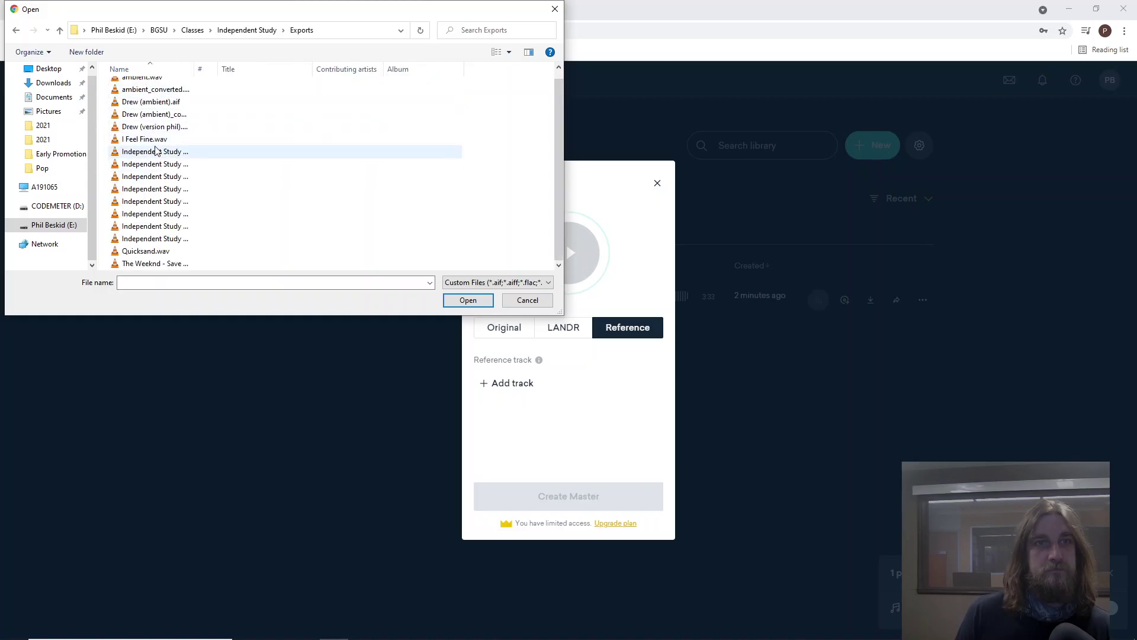
double_click(155, 264)
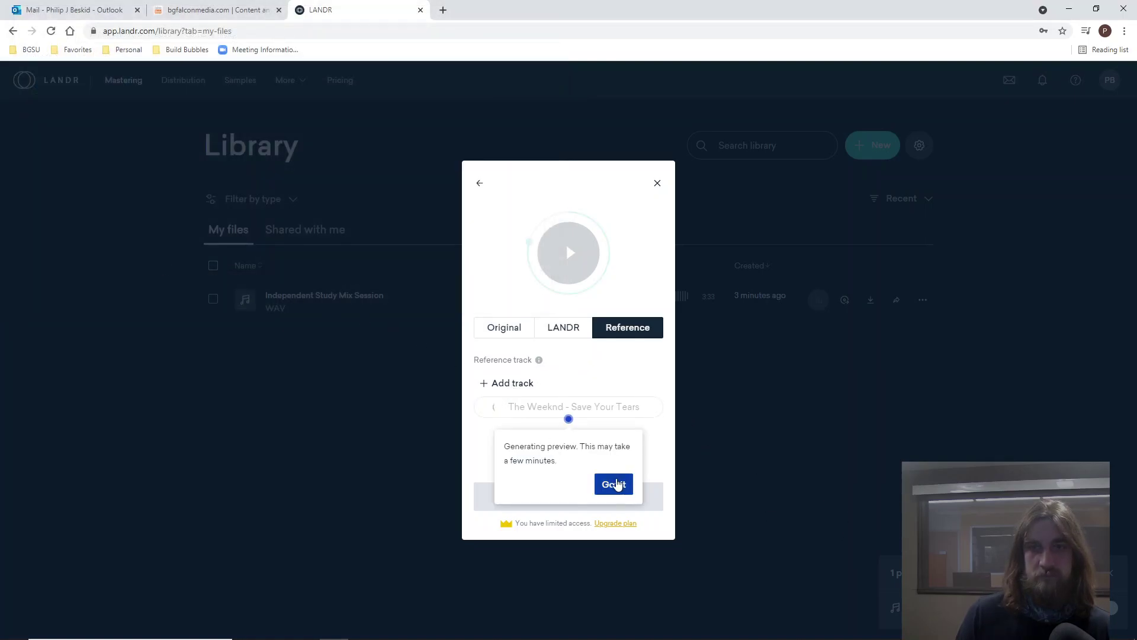
- Acknowledge the preview generation notice while the reference track loads
left_click(617, 485)
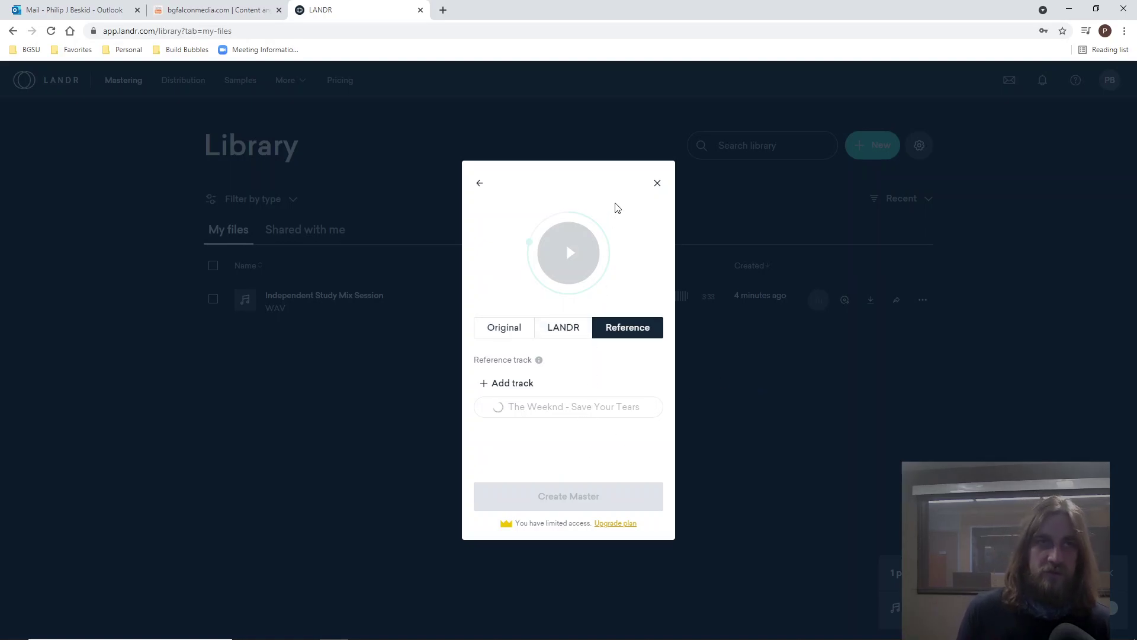
- Play and compare the Original, LANDR master and Reference previews
mouse_move(584, 636)
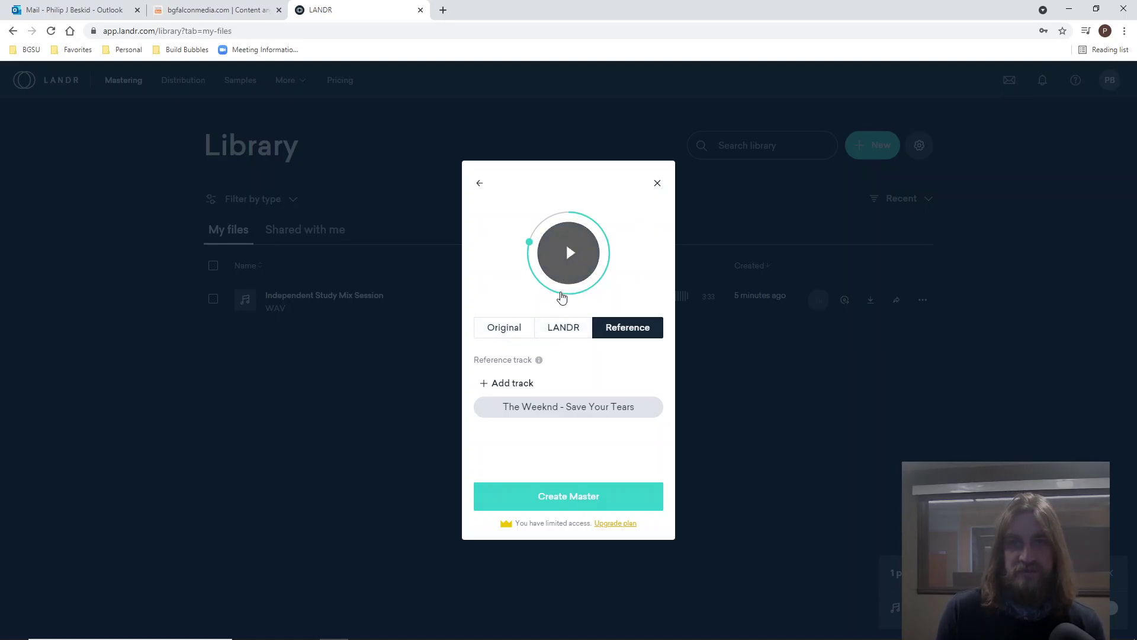
left_click(555, 330)
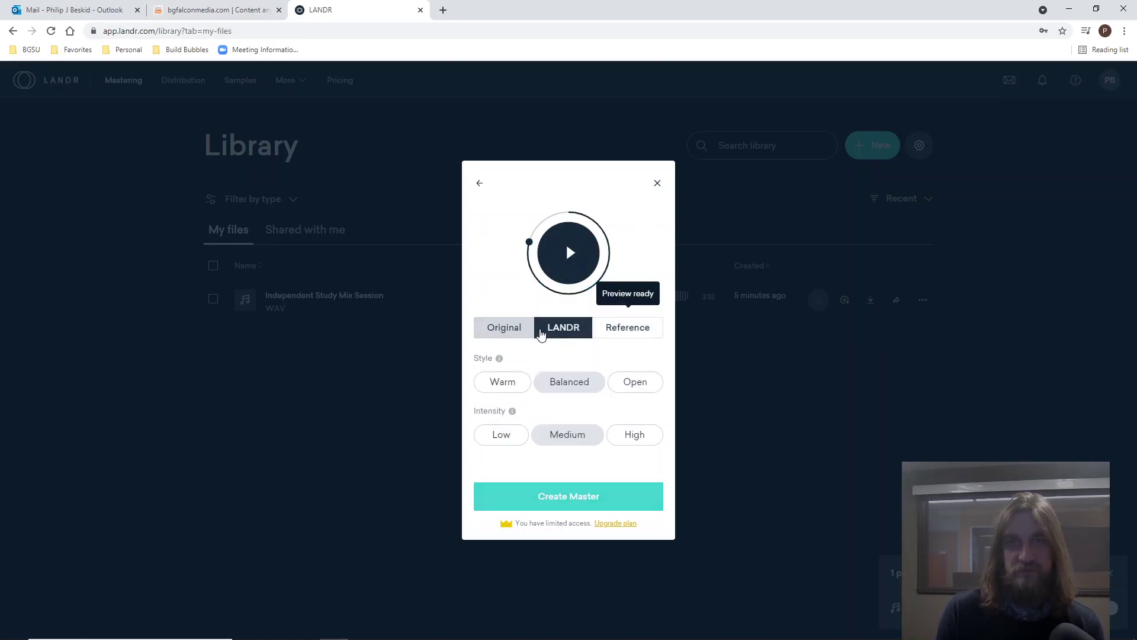
left_click(644, 332)
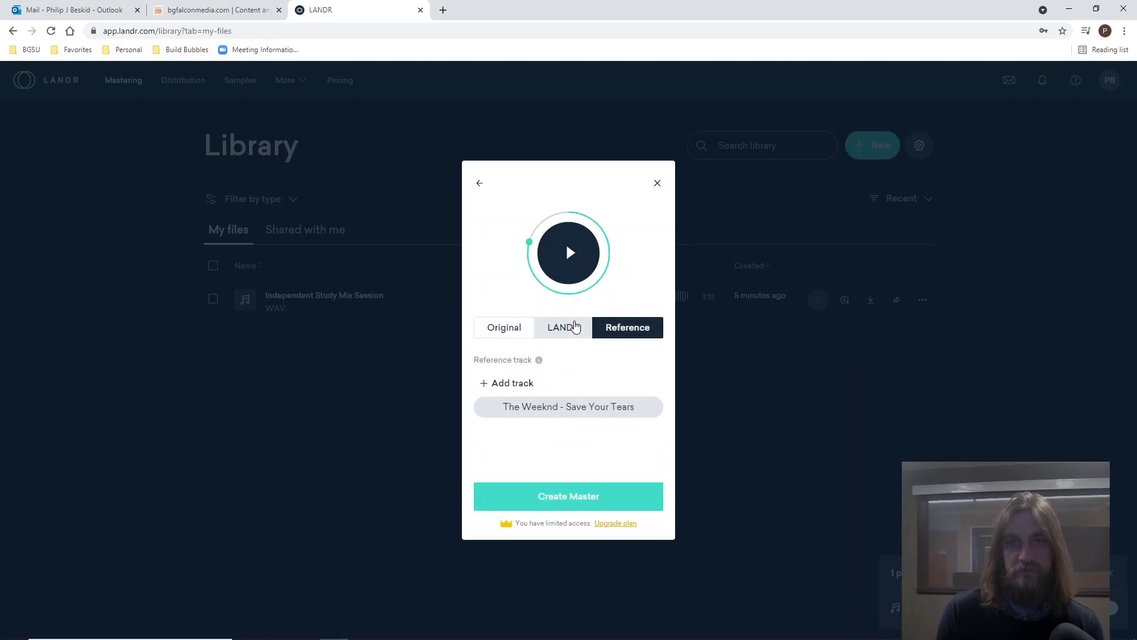
left_click(574, 327)
left_click(504, 327)
left_click(560, 248)
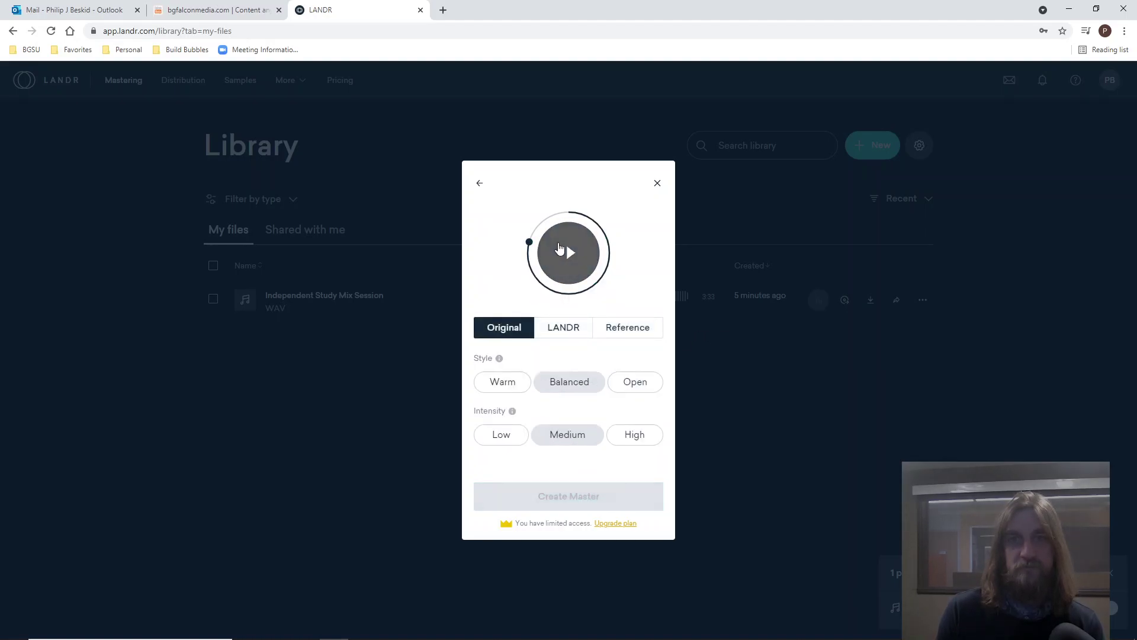
left_click(564, 330)
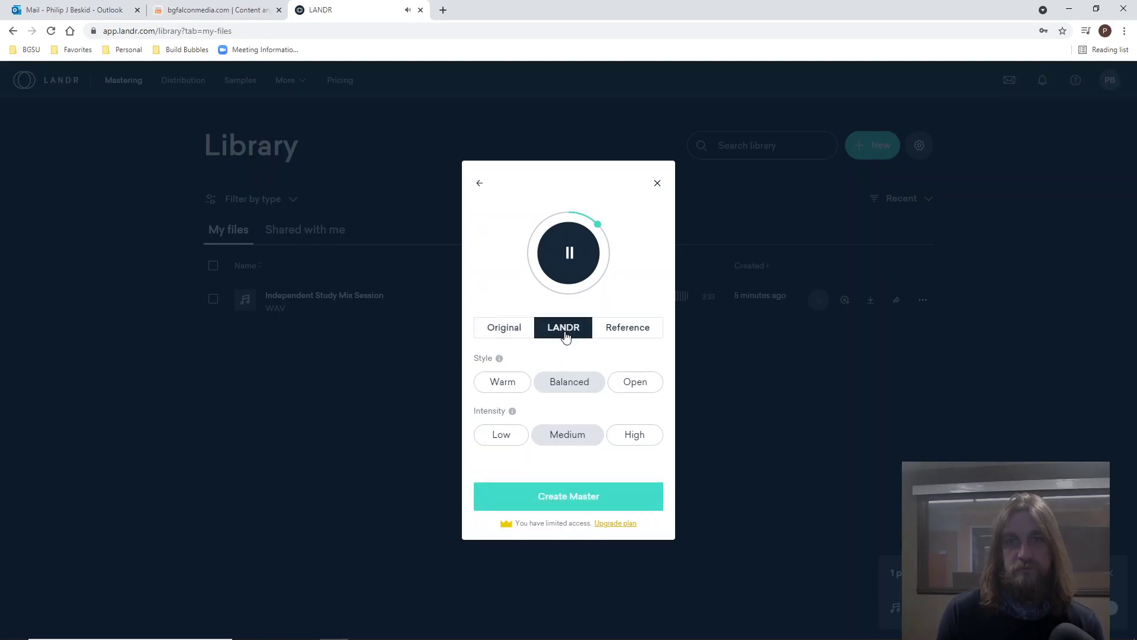
left_click(619, 332)
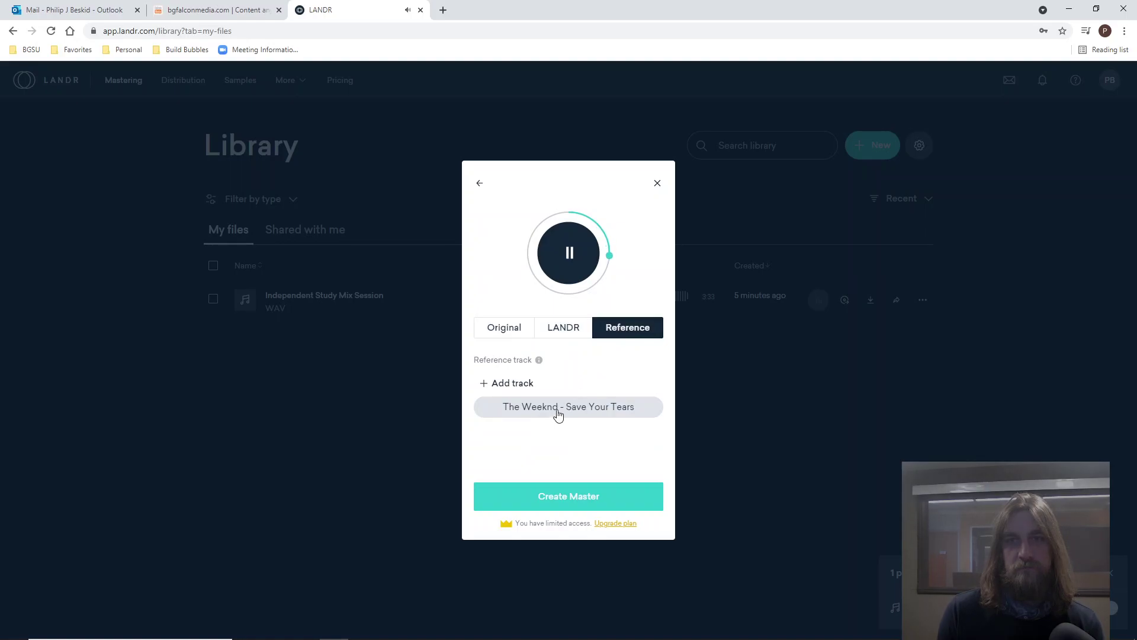
left_click(573, 268)
left_click(567, 275)
left_click(567, 261)
left_click(562, 327)
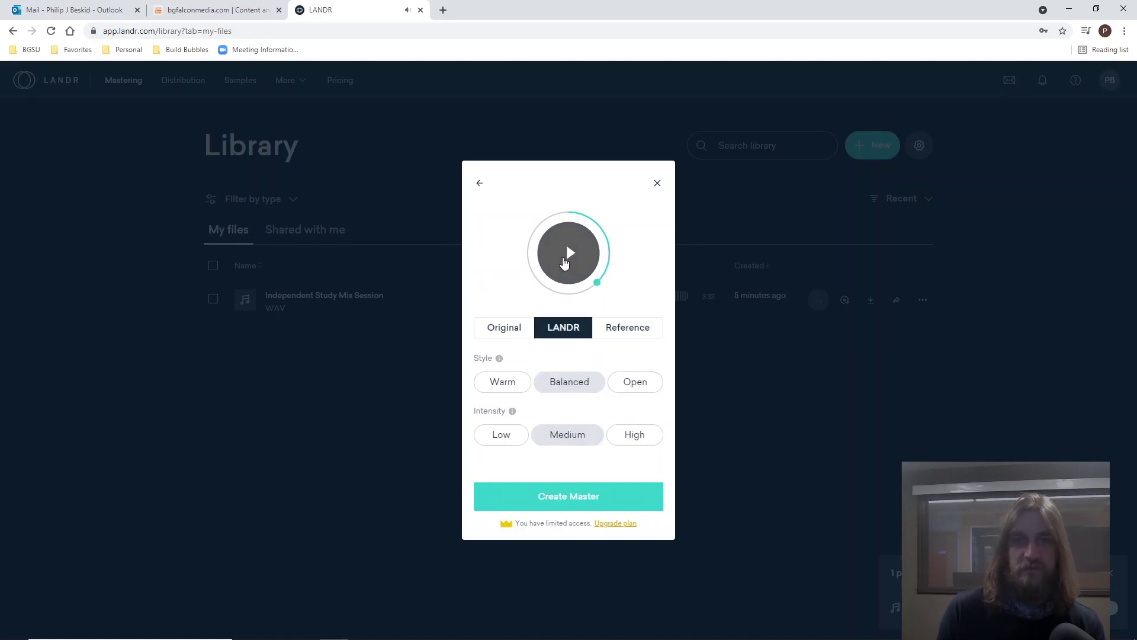
left_click(566, 261)
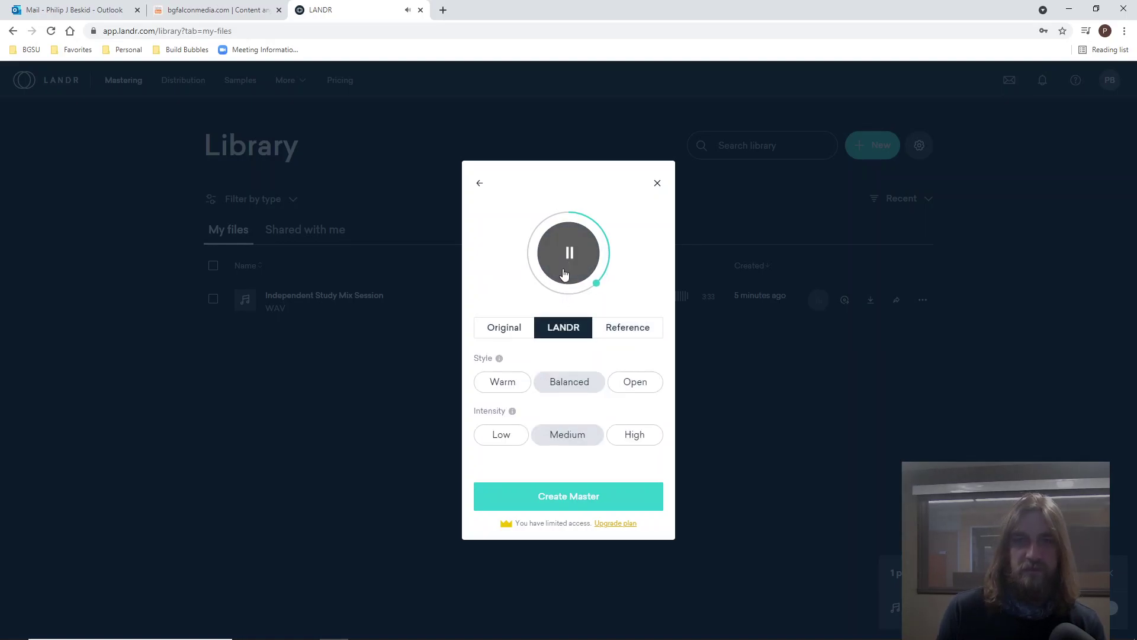
- Try the Open and Warm styles, back out of both upgrade prompts, and finish on the LANDR master
left_click(629, 385)
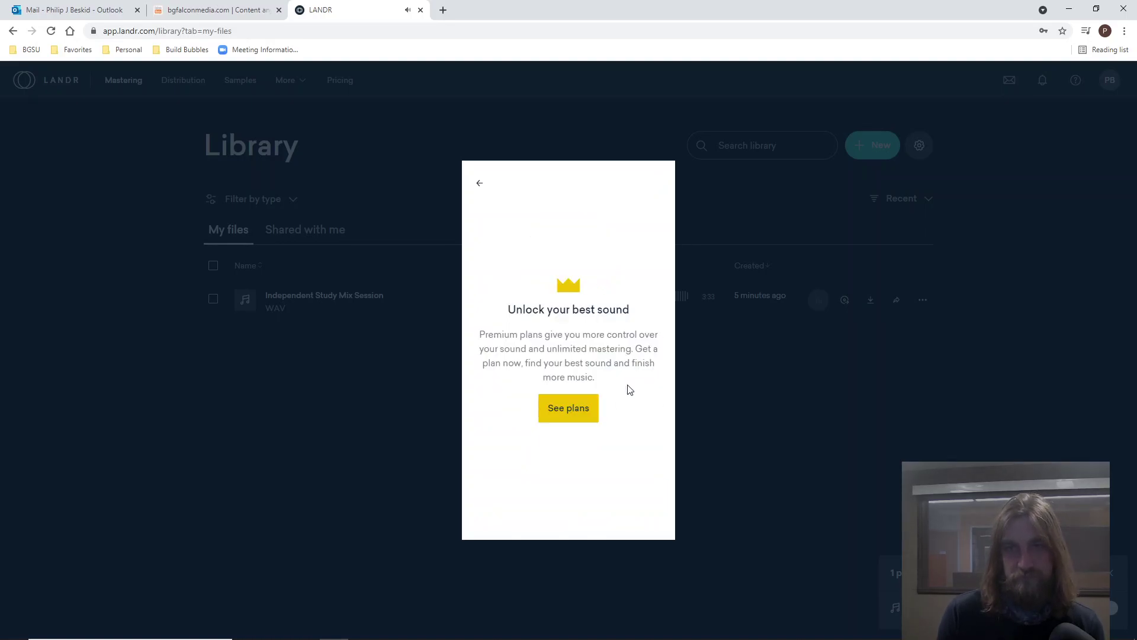
left_click(478, 185)
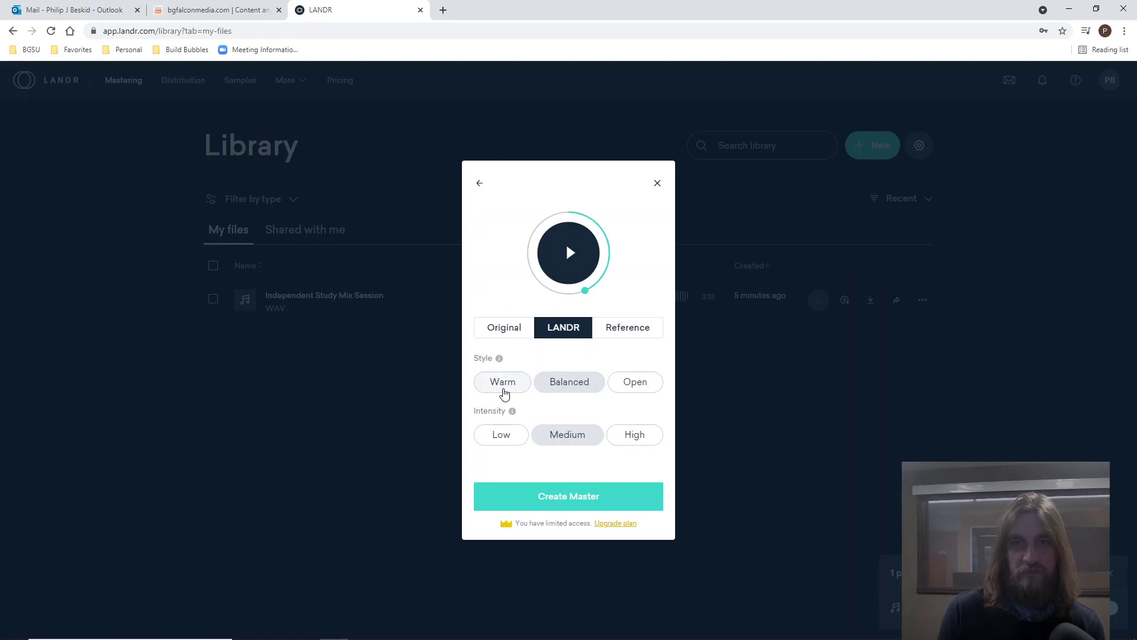
left_click(502, 391)
left_click(479, 183)
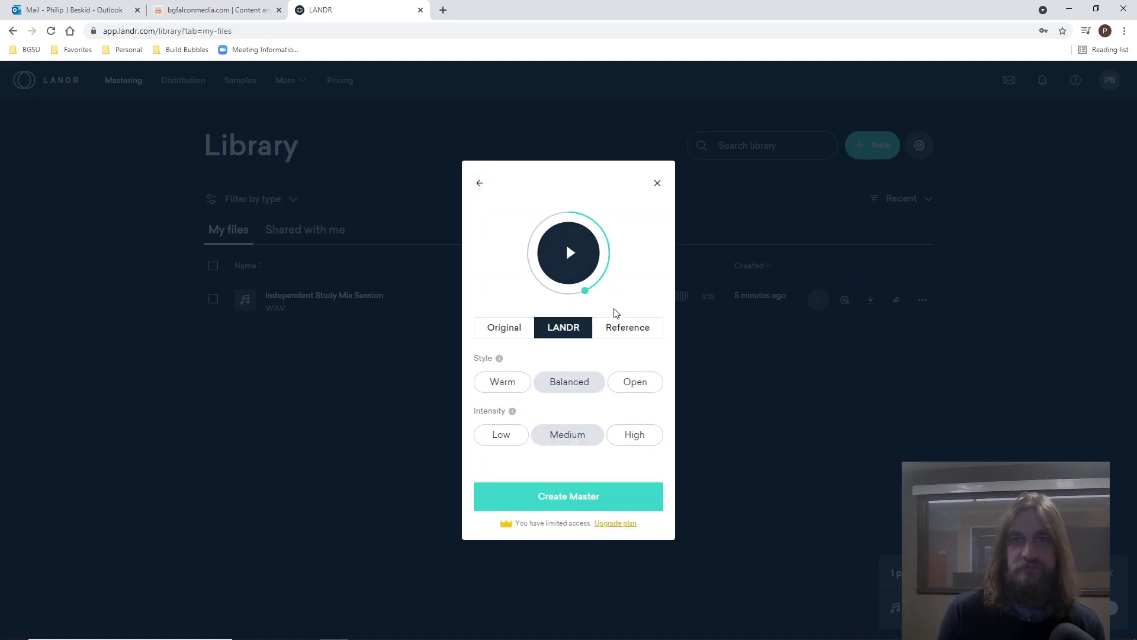
left_click(559, 274)
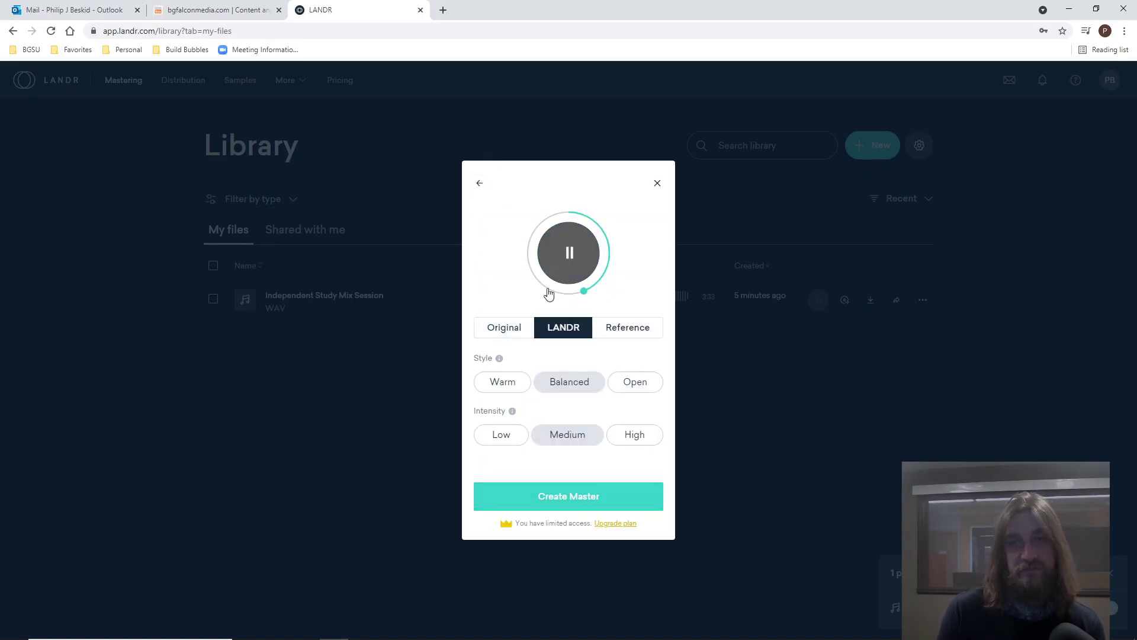
left_click(513, 331)
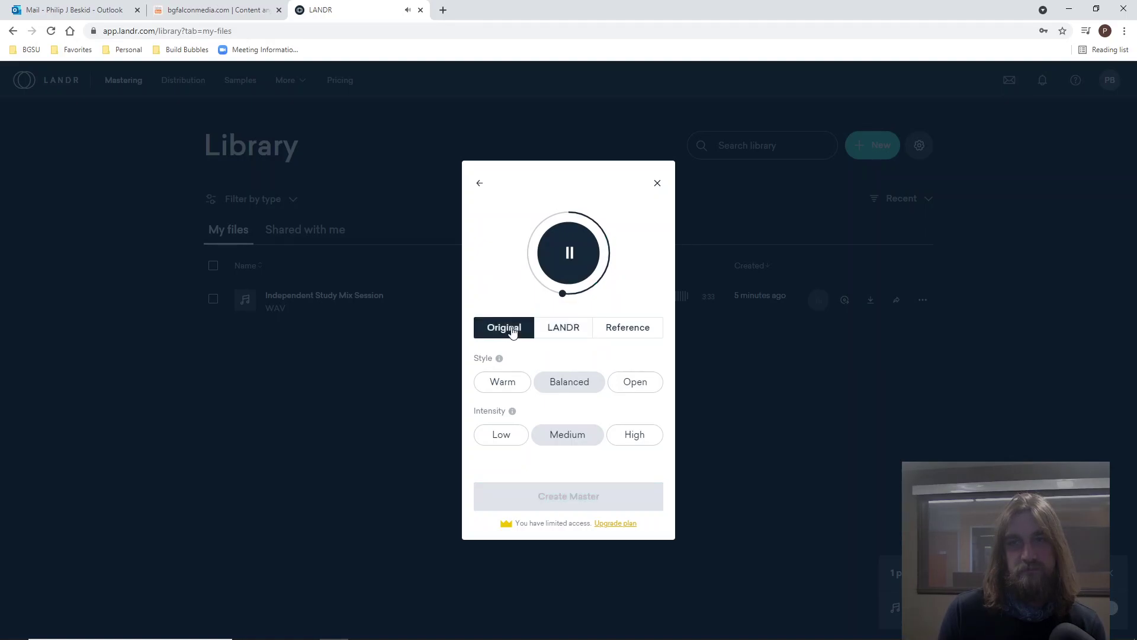
left_click(564, 330)
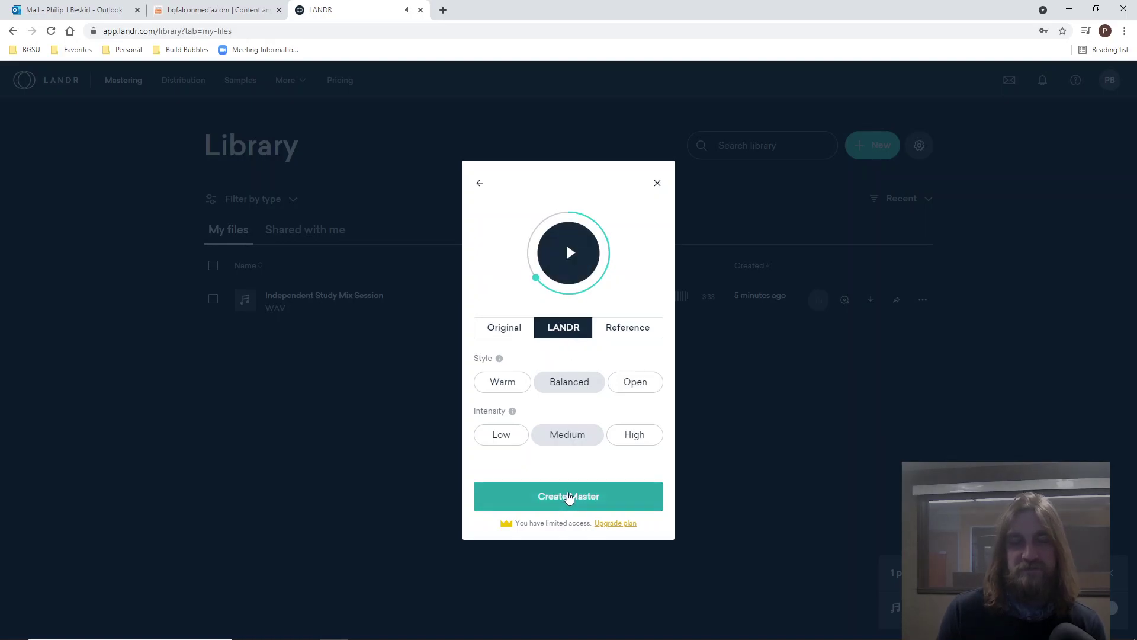
- Create the master, save it as LO-MP3 (Free), and minimize Chrome to reveal the Exports folder
left_click(569, 496)
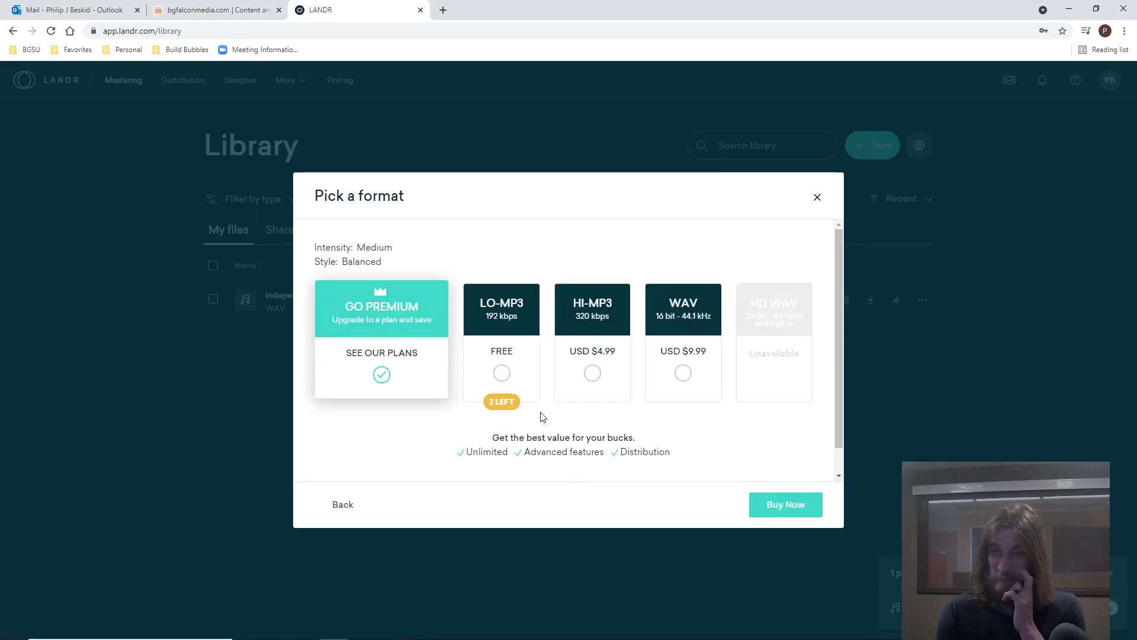
left_click(502, 371)
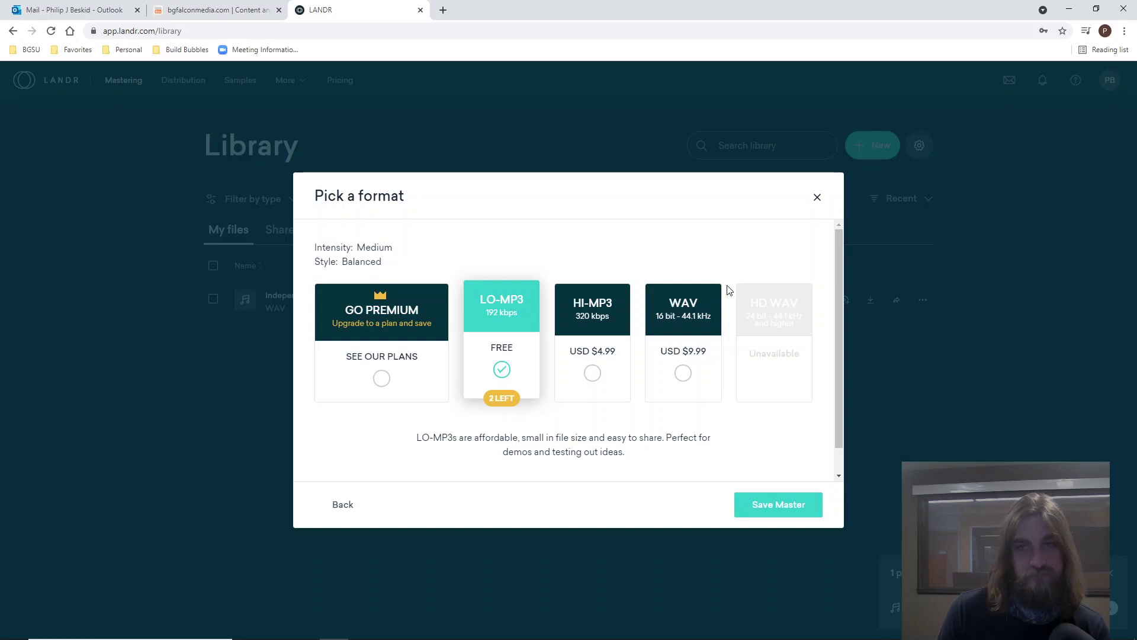
left_click(773, 507)
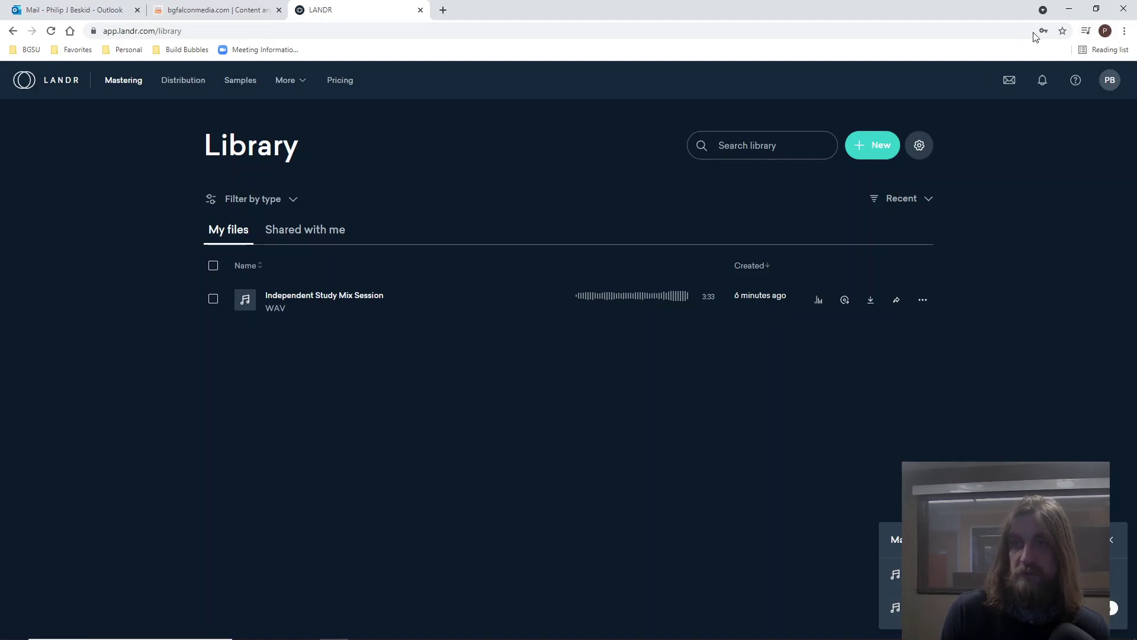
left_click(1069, 9)
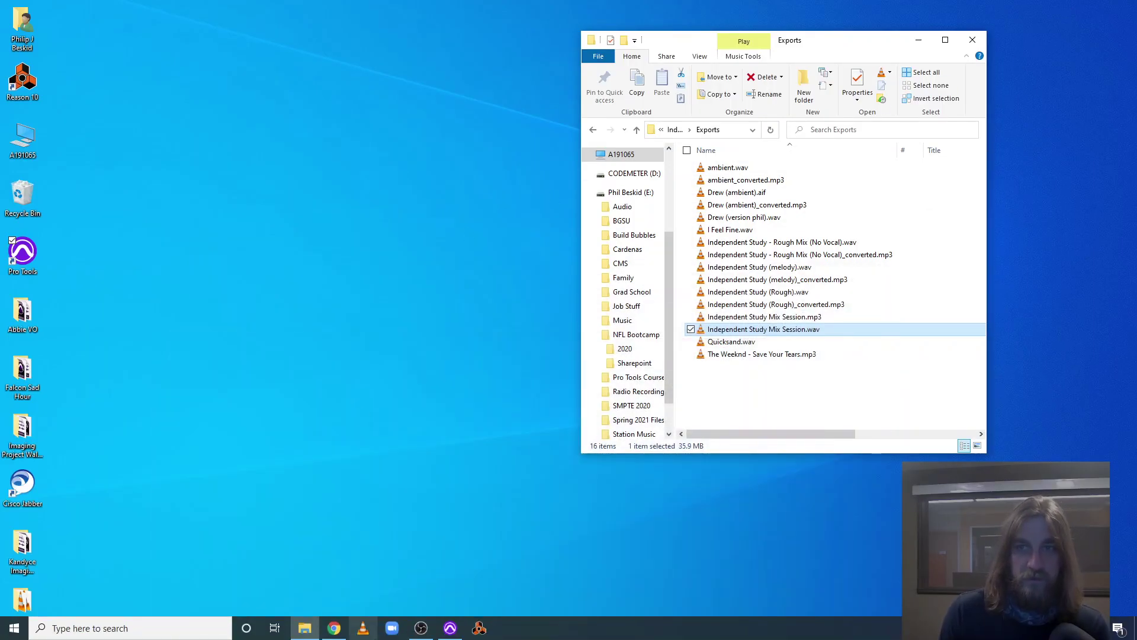
- Bring Pro Tools and the Exports folder forward and drag the mix WAV toward Pro Tools
left_click(451, 628)
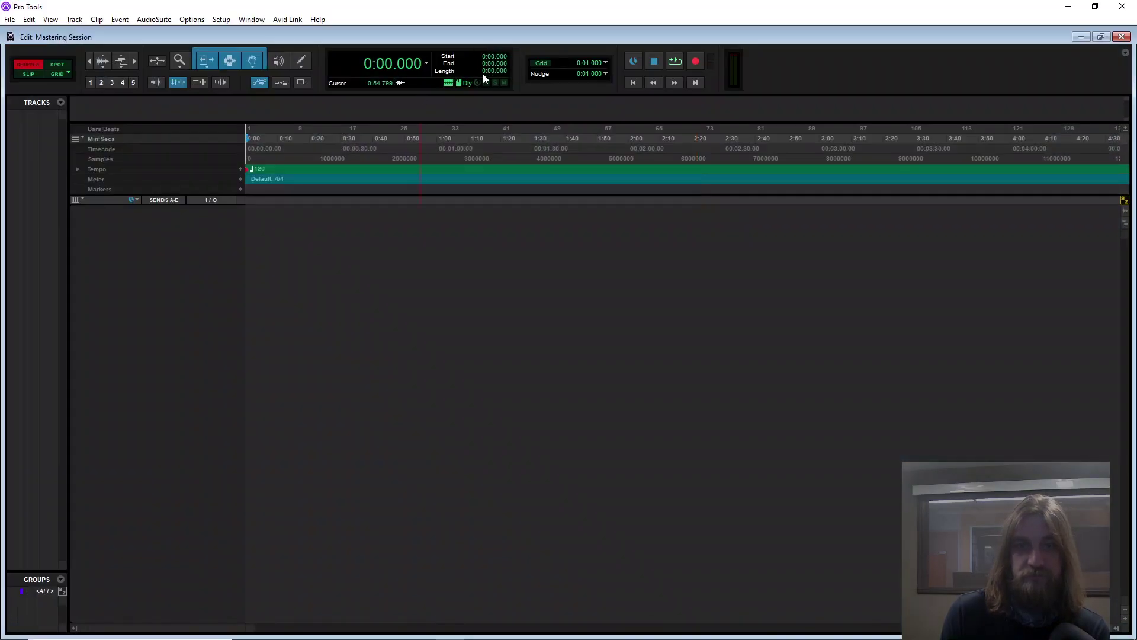
left_click(310, 631)
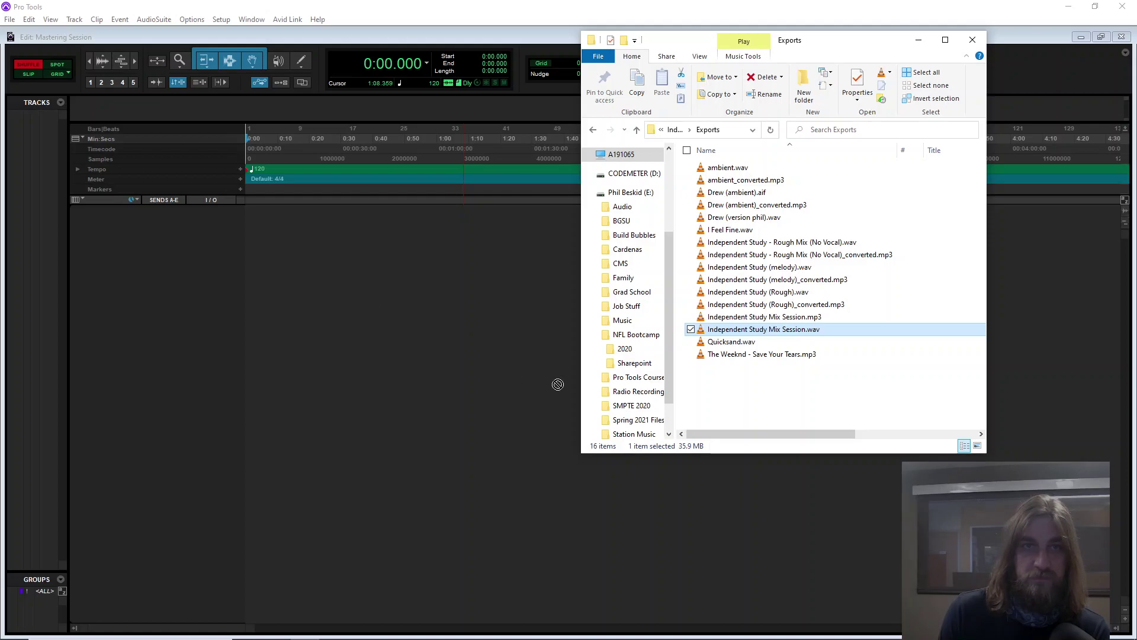
left_click_drag(718, 330, 751, 338)
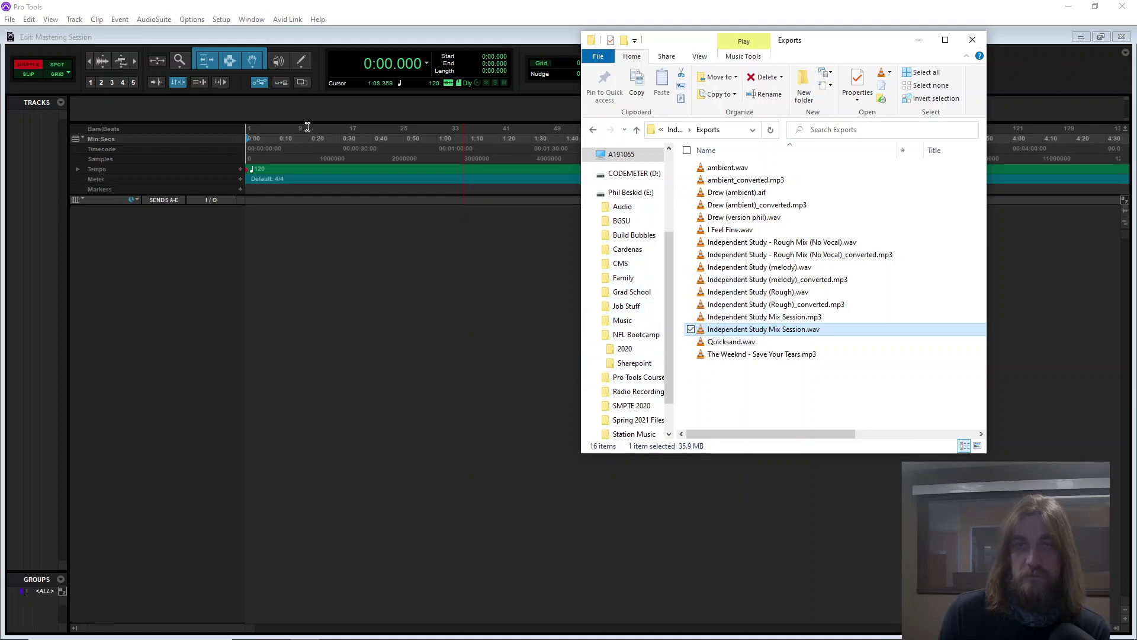
- Open Import Audio and browse to E:\BGSU\Classes\Independent Study\Exports
left_click(205, 89)
left_click(10, 19)
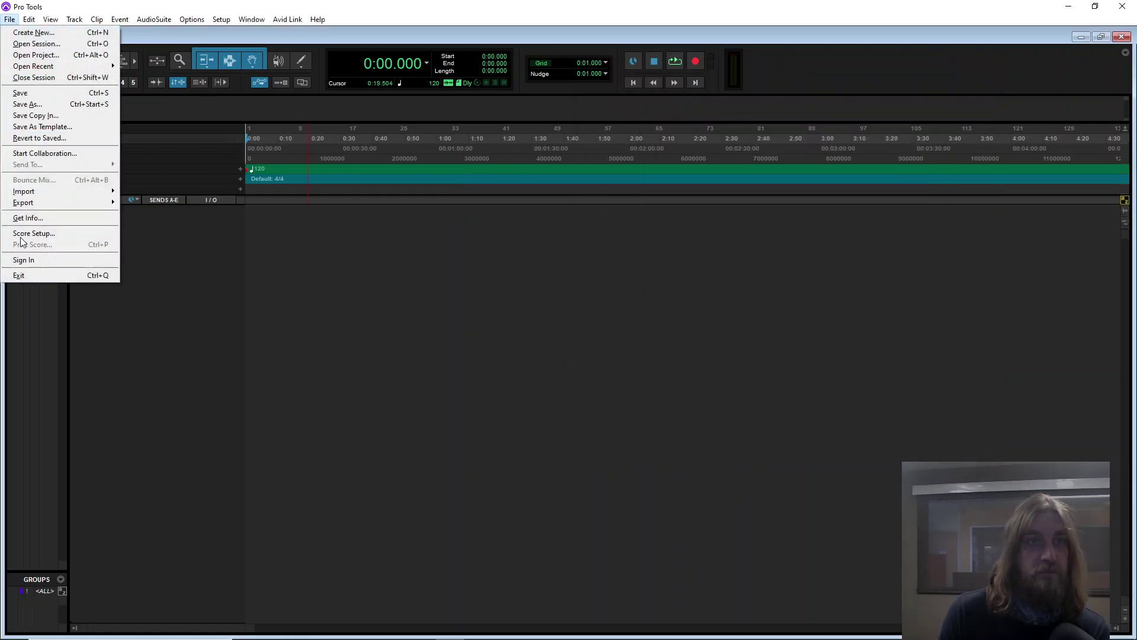
mouse_move(24, 190)
left_click(137, 202)
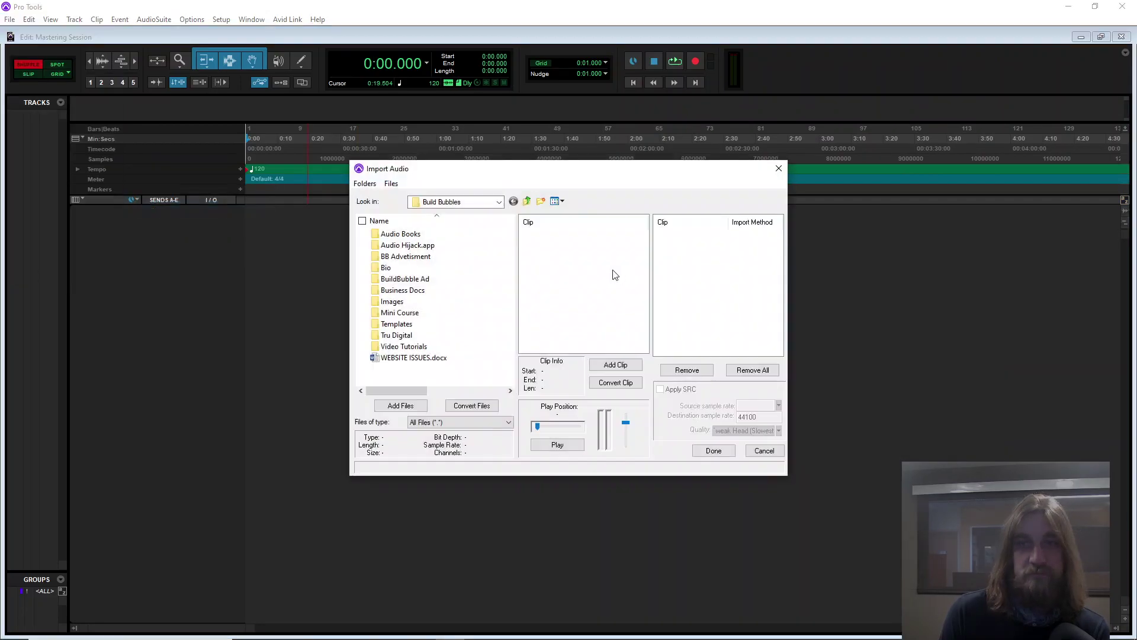
left_click(470, 202)
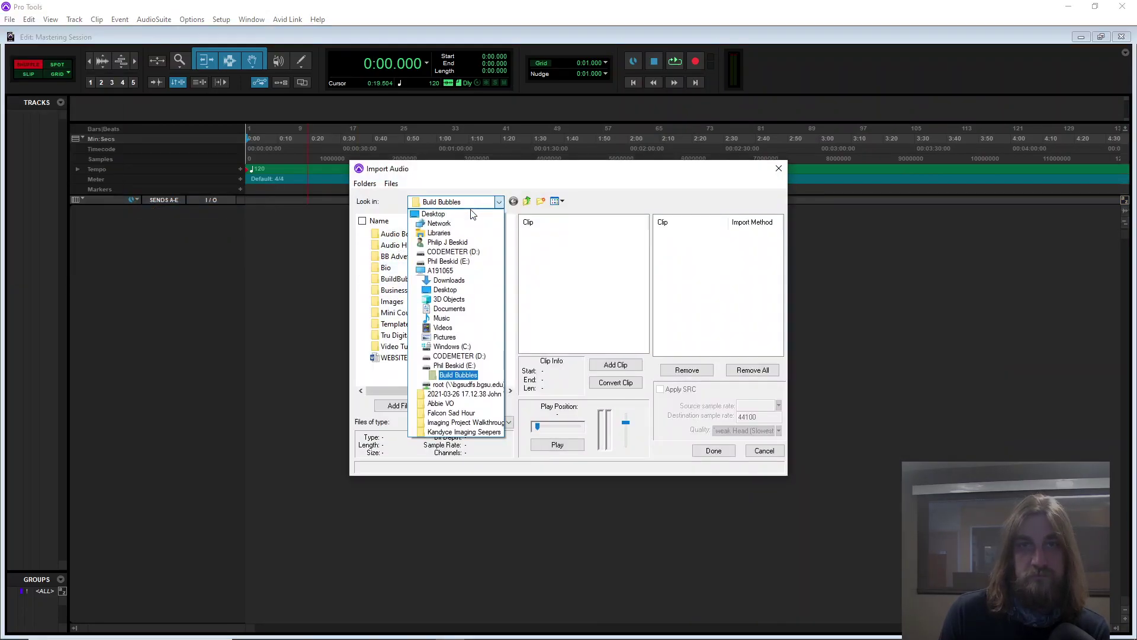
left_click(454, 365)
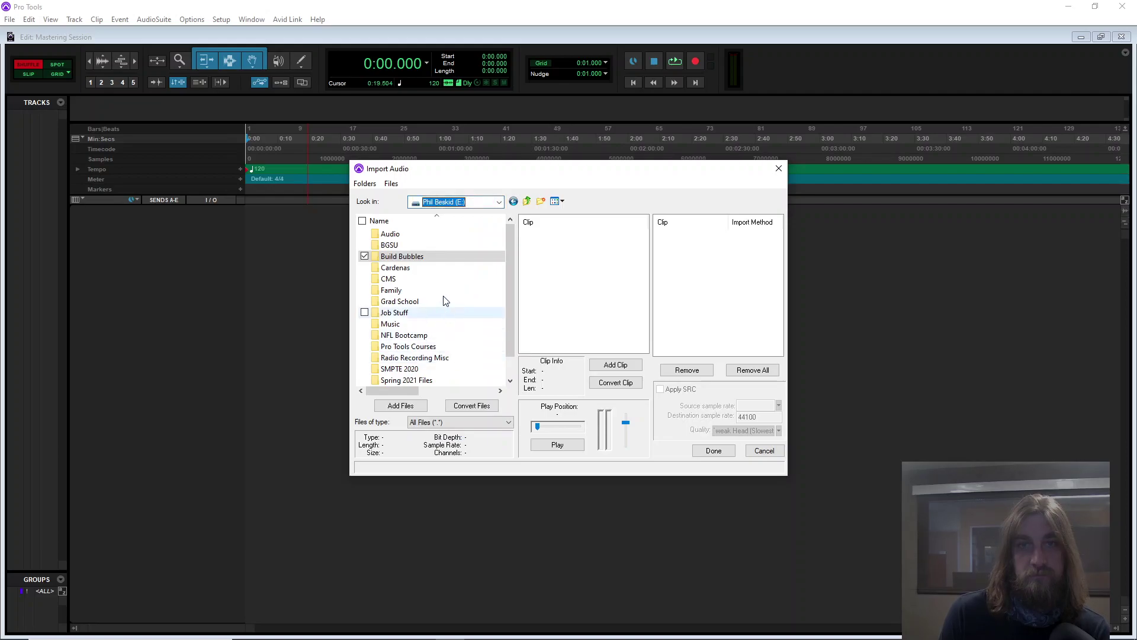
left_click(395, 248)
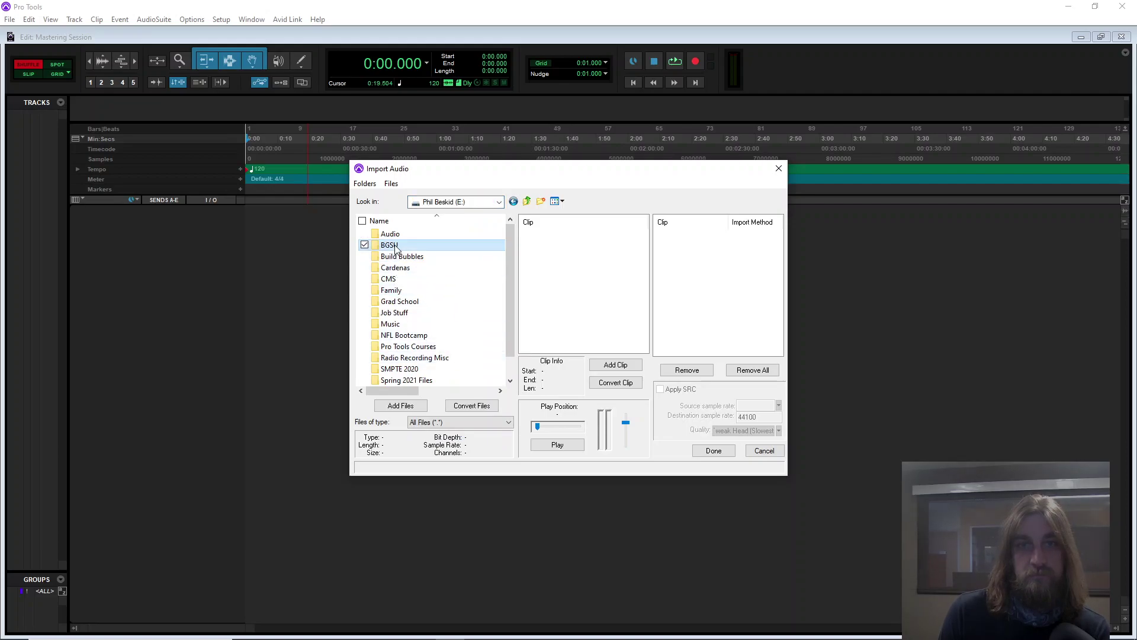
double_click(396, 245)
double_click(441, 245)
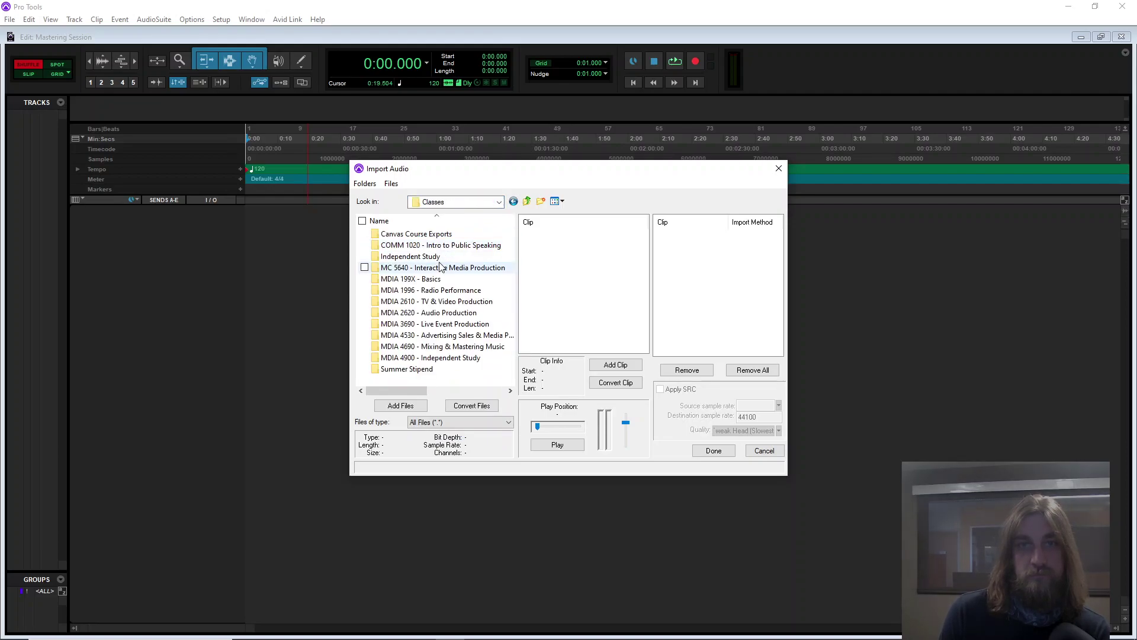
double_click(431, 256)
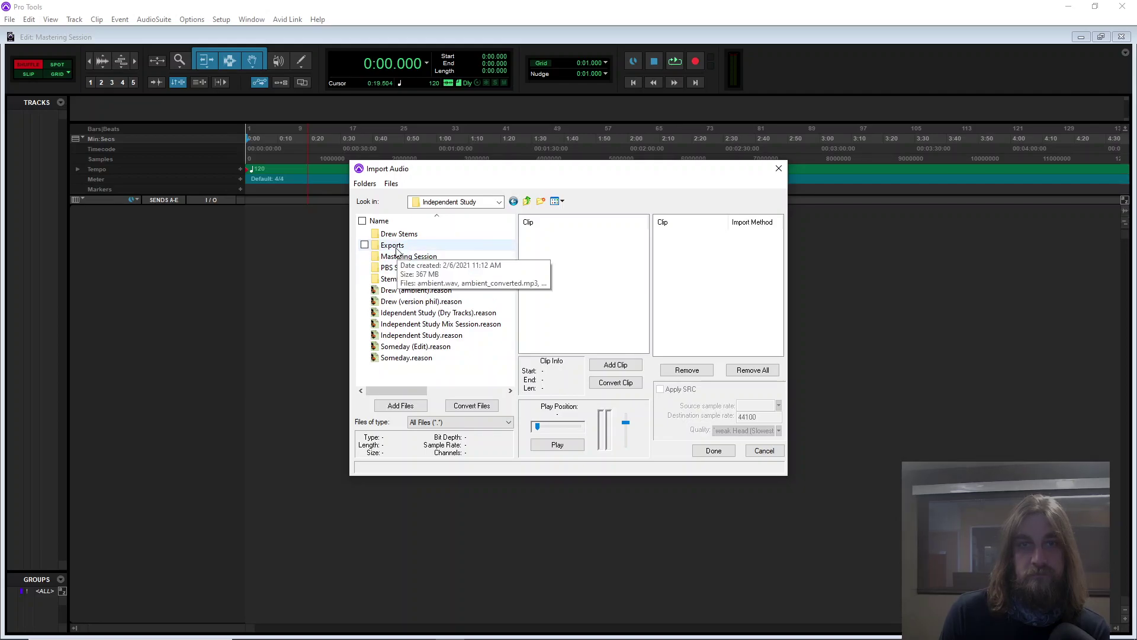
double_click(396, 248)
- Add Independent Study Mix Session.wav and import it onto a new track at session start
scroll(427, 320, "down", 1)
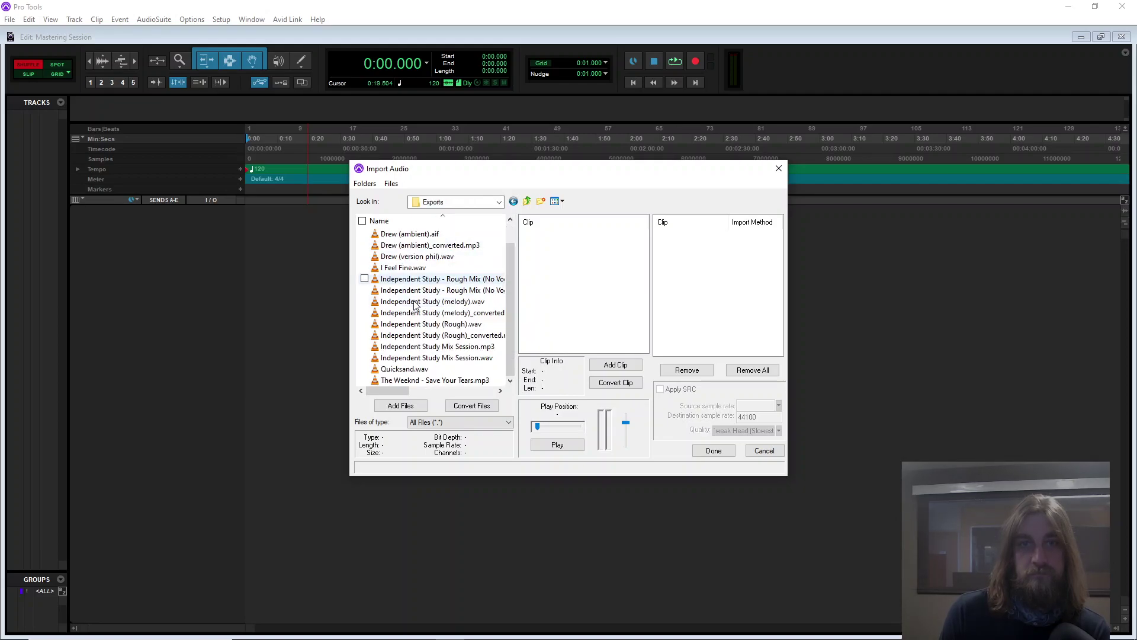
left_click(448, 360)
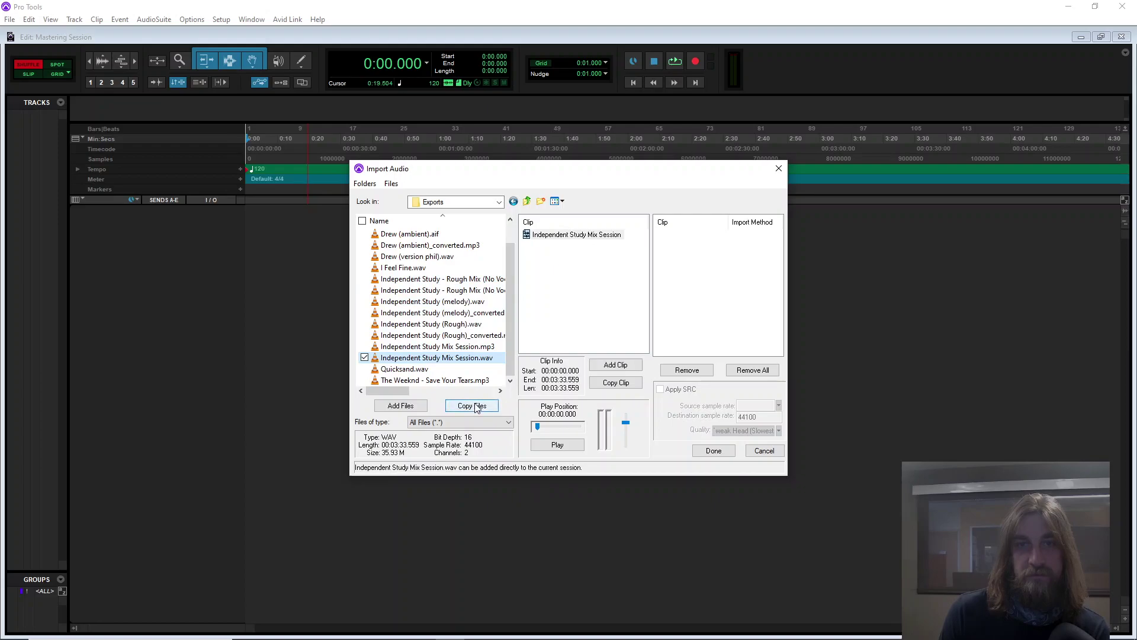
left_click(712, 451)
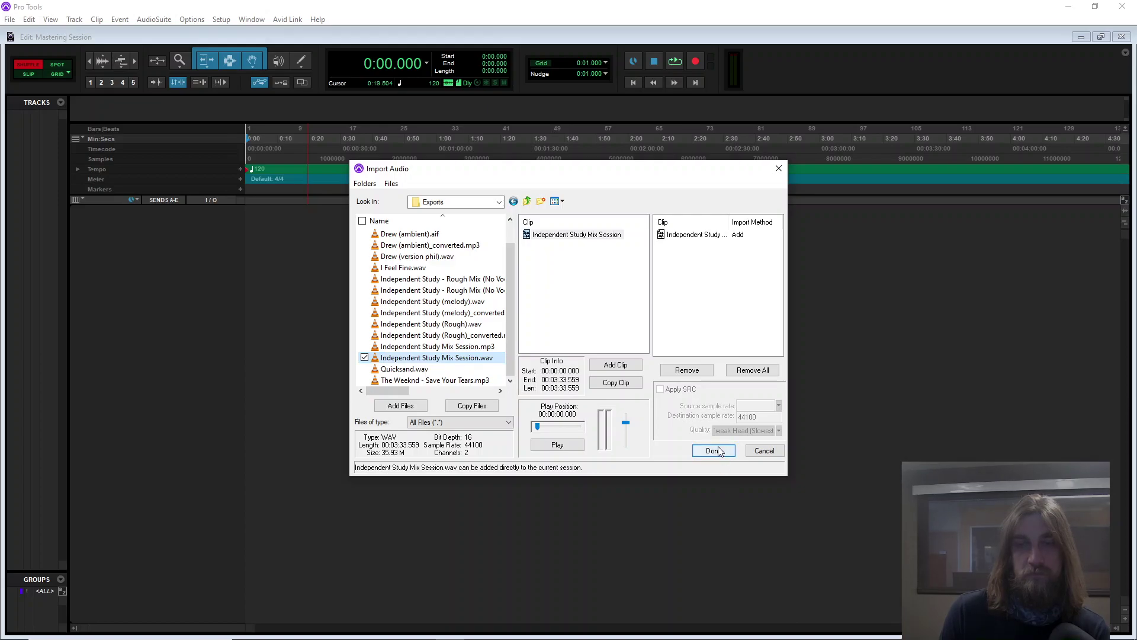
left_click(713, 450)
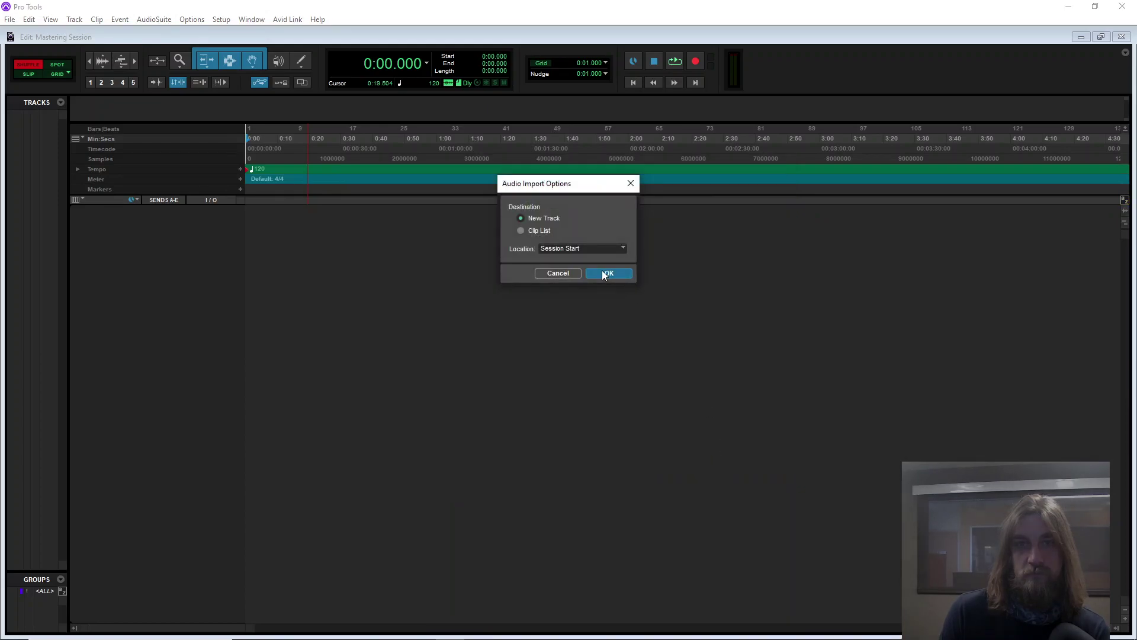
left_click(602, 274)
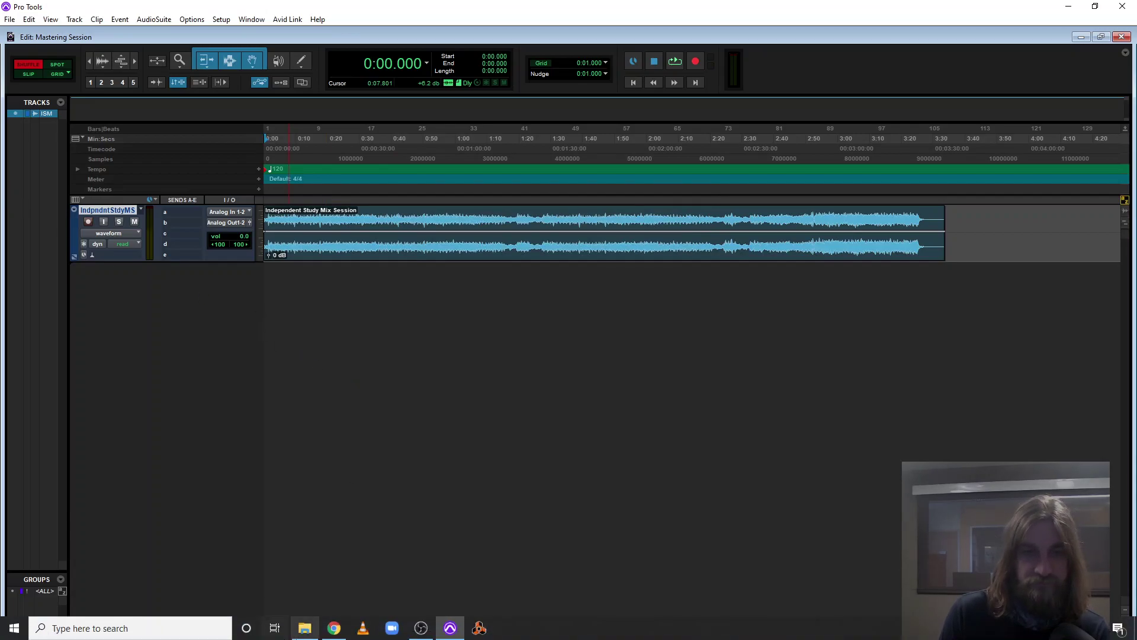
- Open File > Import > Audio and browse to E:\BGSU\Classes\Independent Study\Exports
left_click(9, 19)
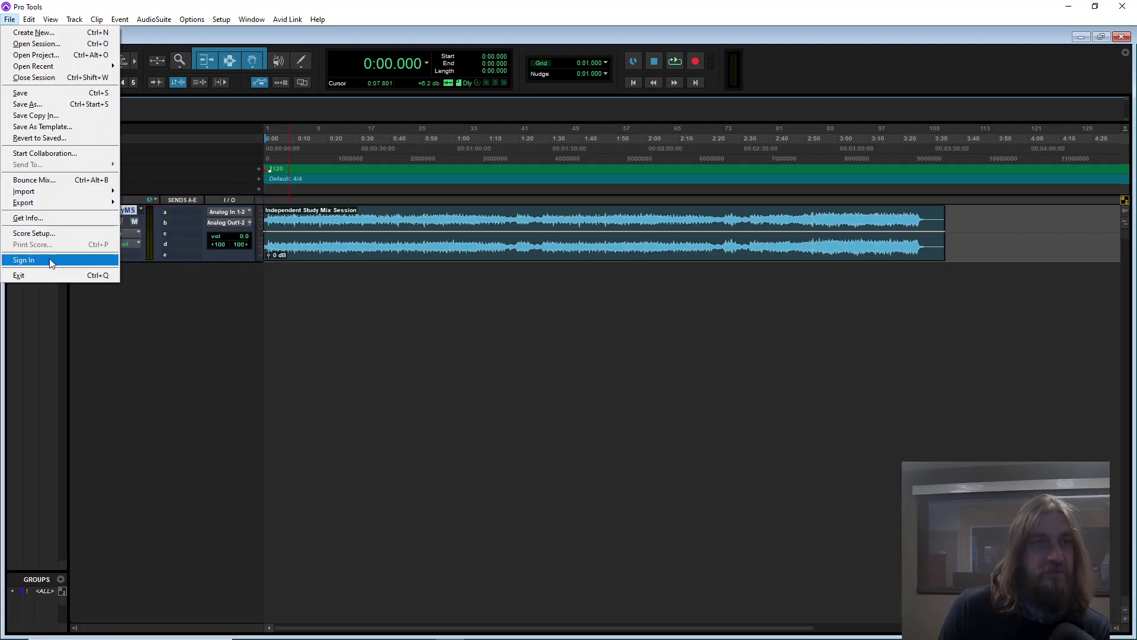
mouse_move(58, 199)
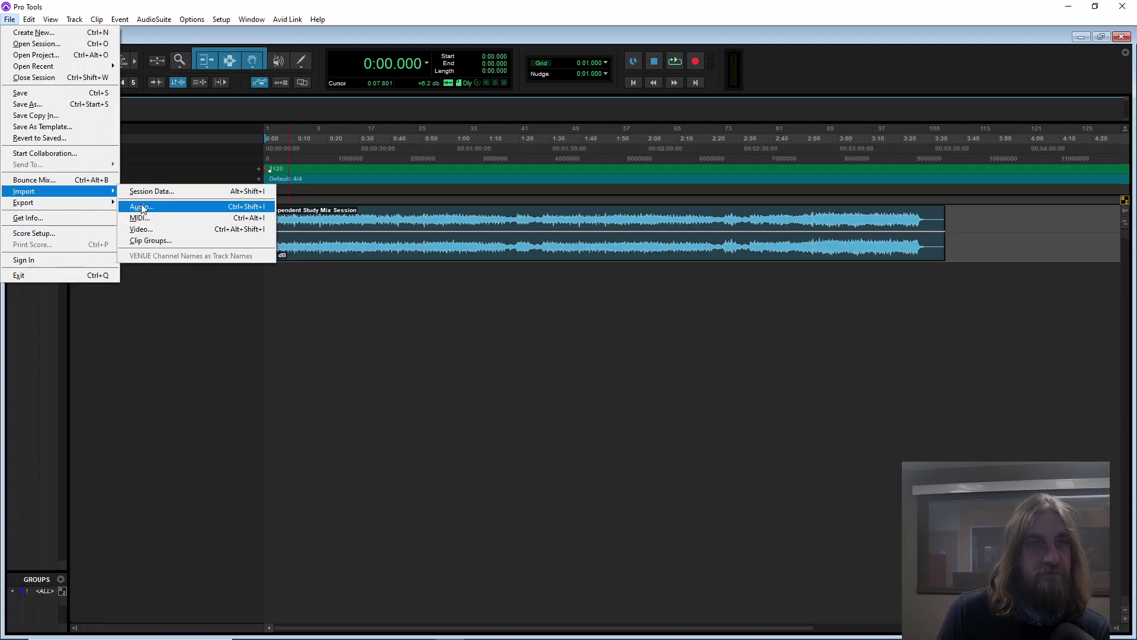
left_click(142, 203)
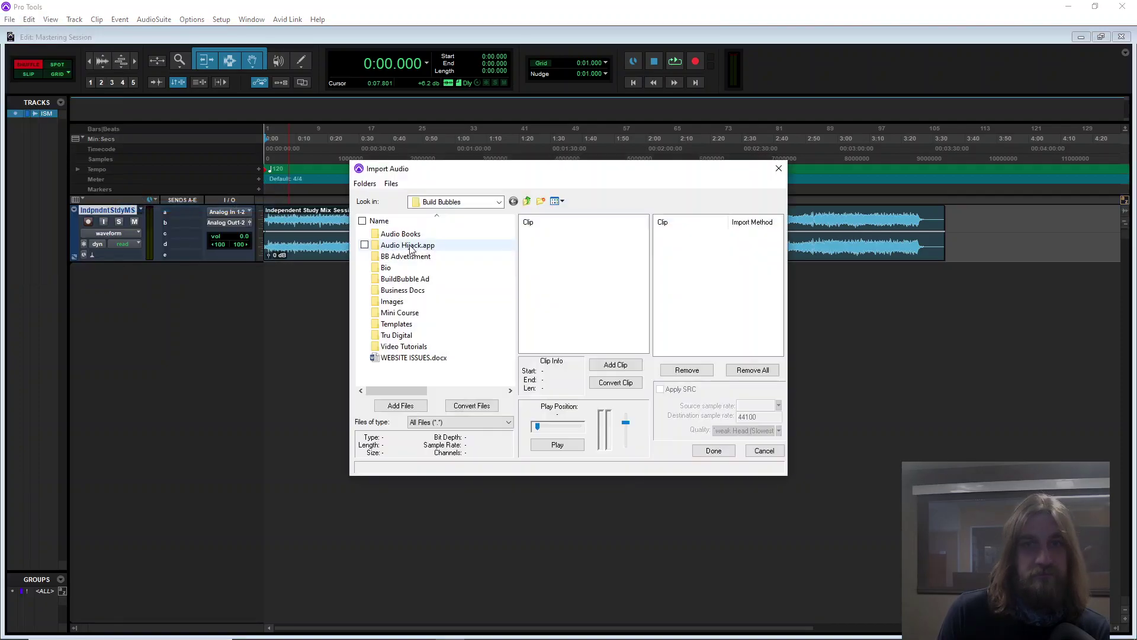
left_click(499, 202)
left_click(454, 354)
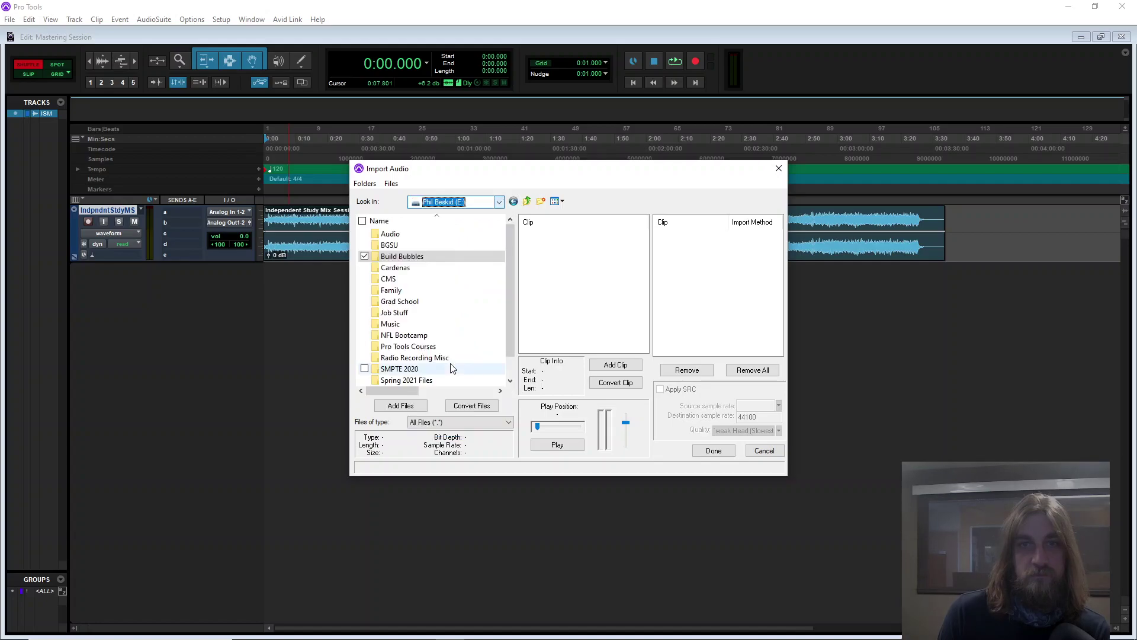
double_click(391, 246)
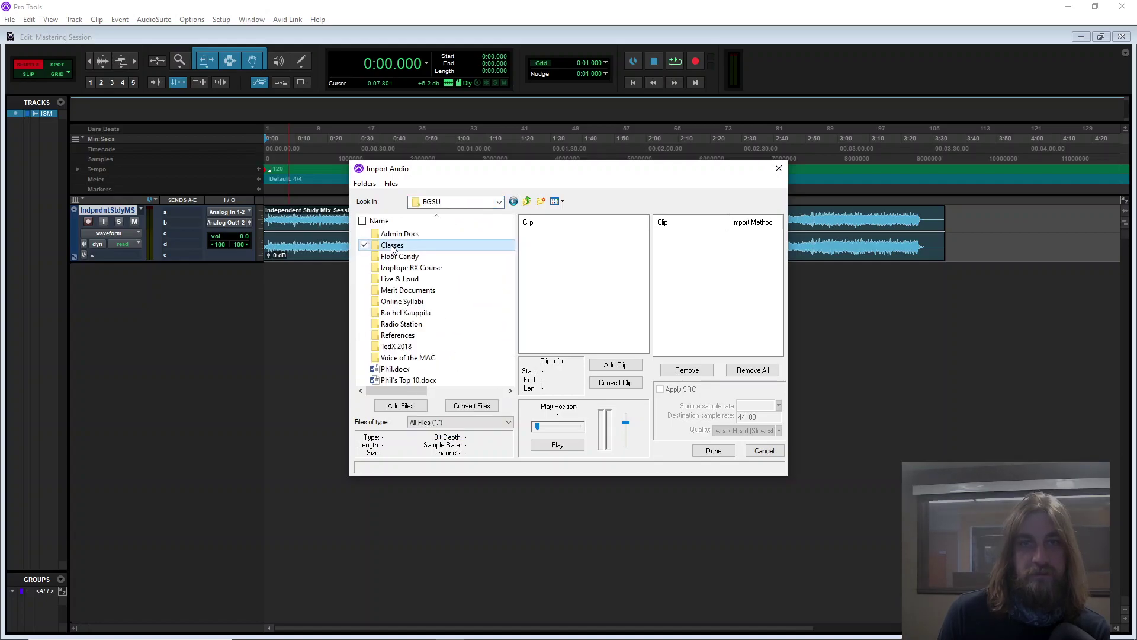
double_click(391, 247)
double_click(402, 257)
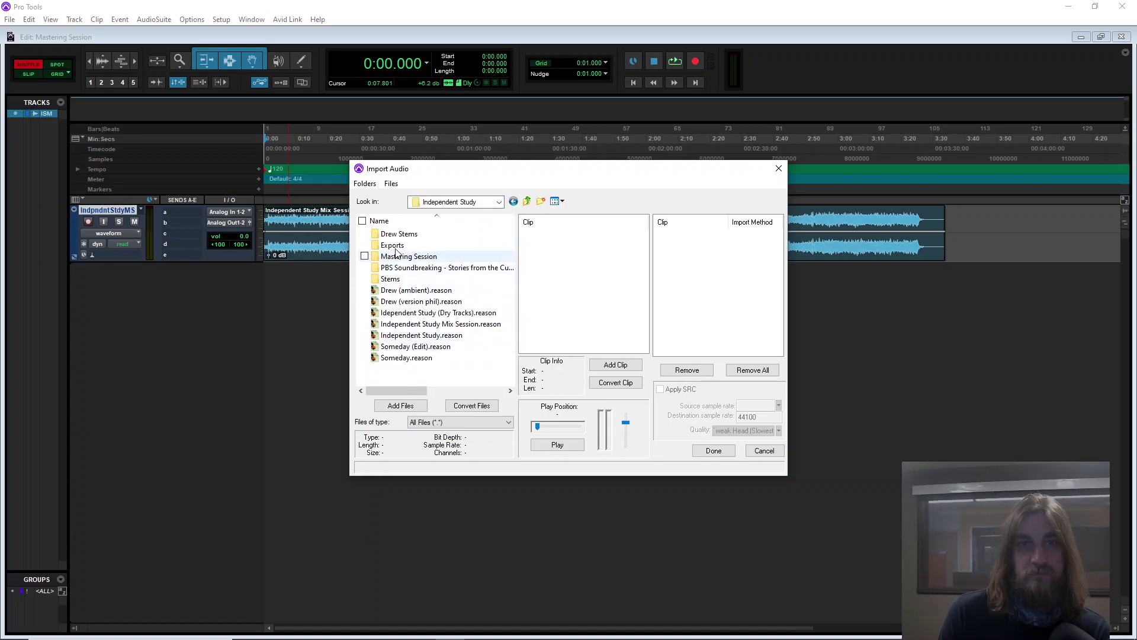
double_click(393, 245)
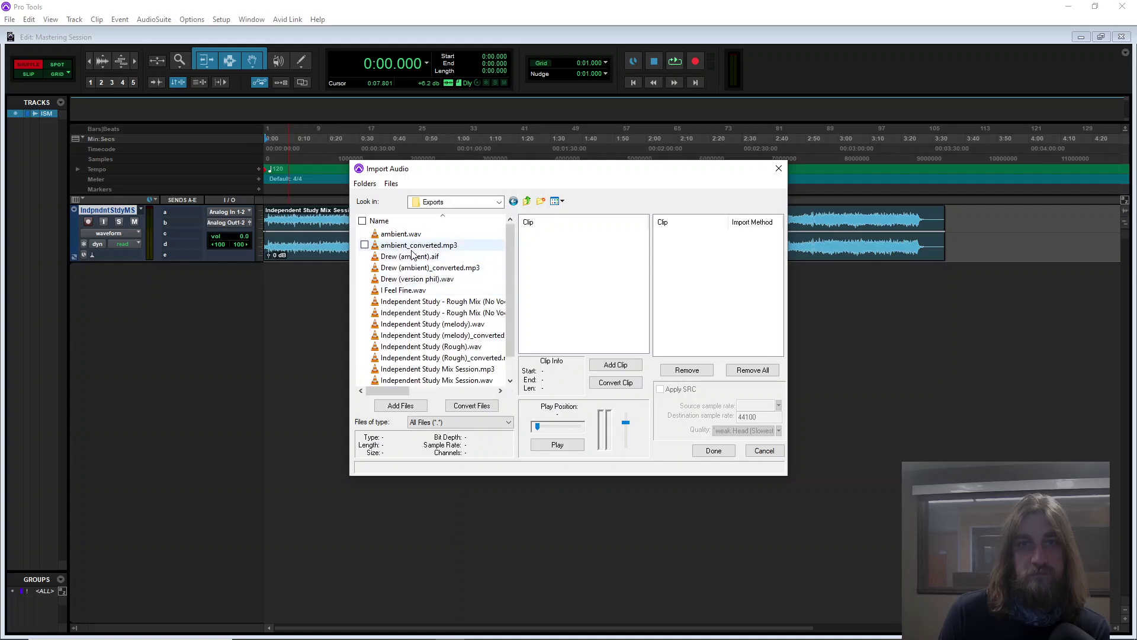
- Convert The Weeknd - Save Your Tears.mp3 into the session's Audio Files folder on a new track
scroll(413, 284, "down", 1)
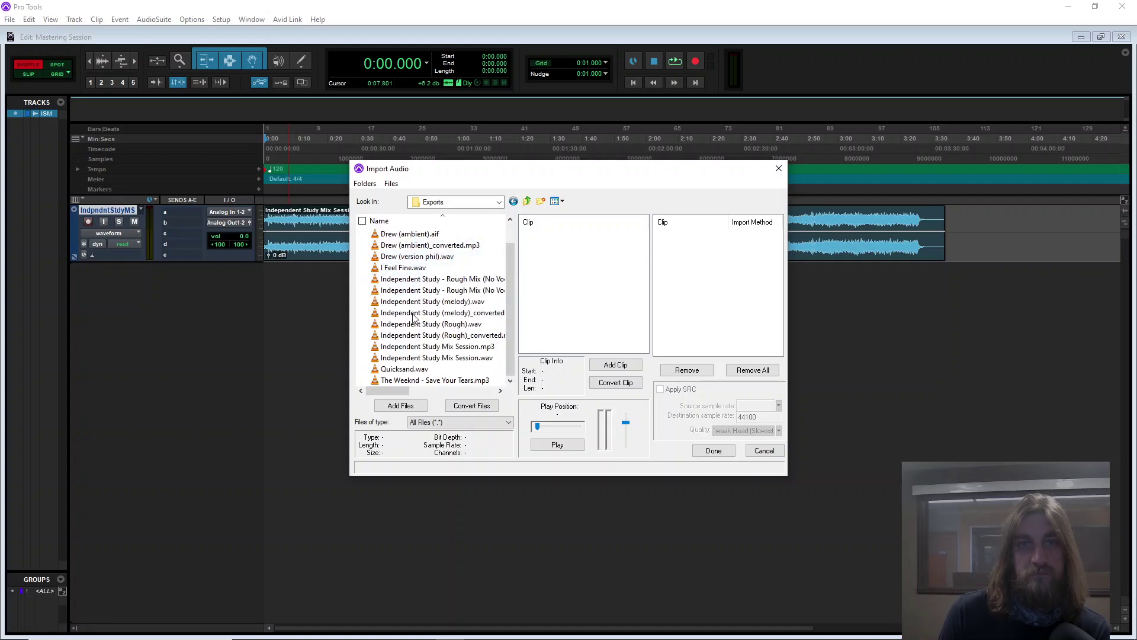
double_click(415, 380)
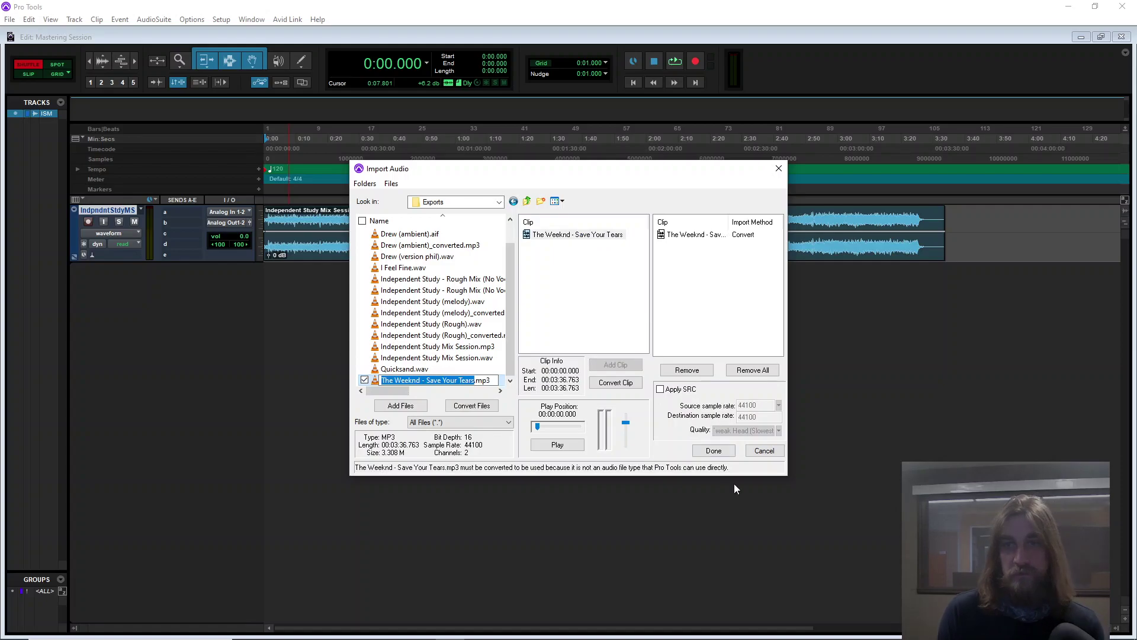
left_click(719, 454)
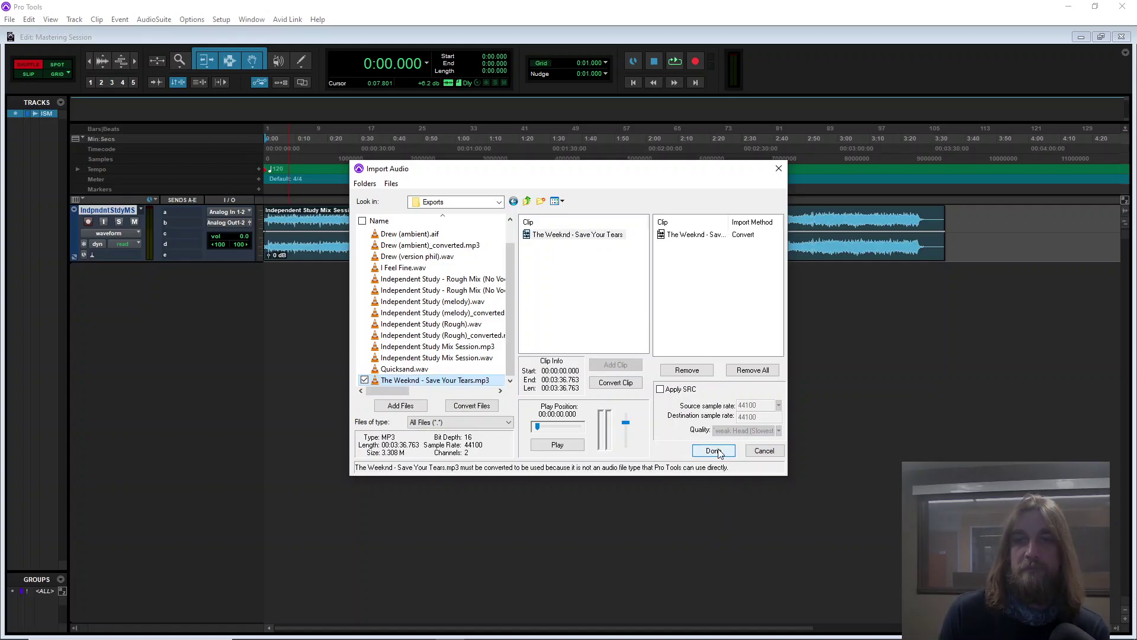
left_click(714, 450)
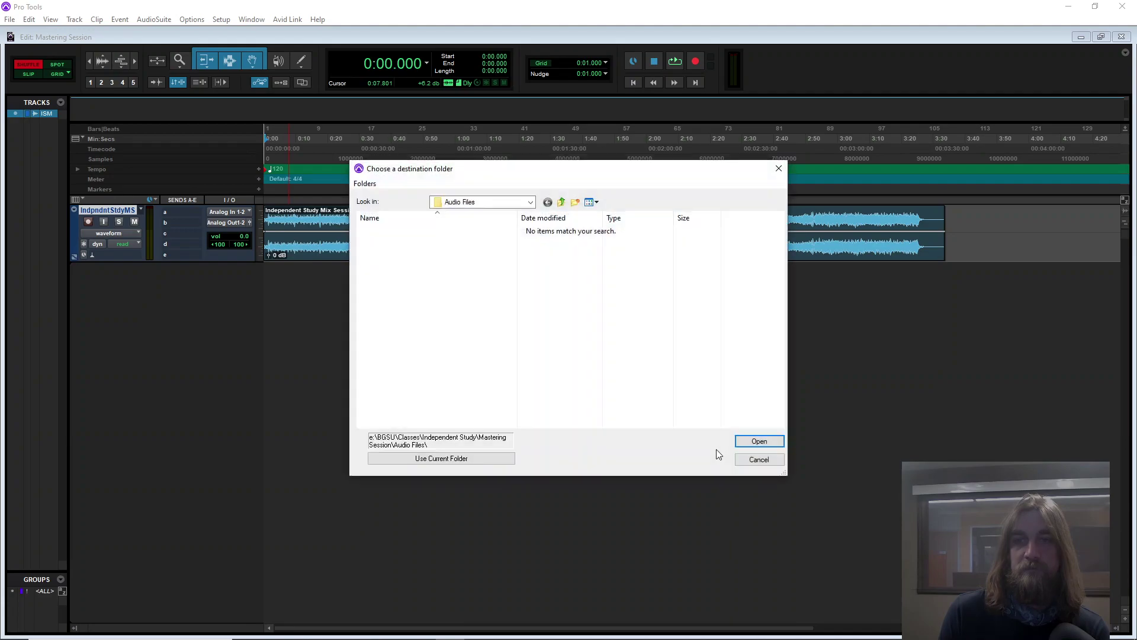
left_click(411, 462)
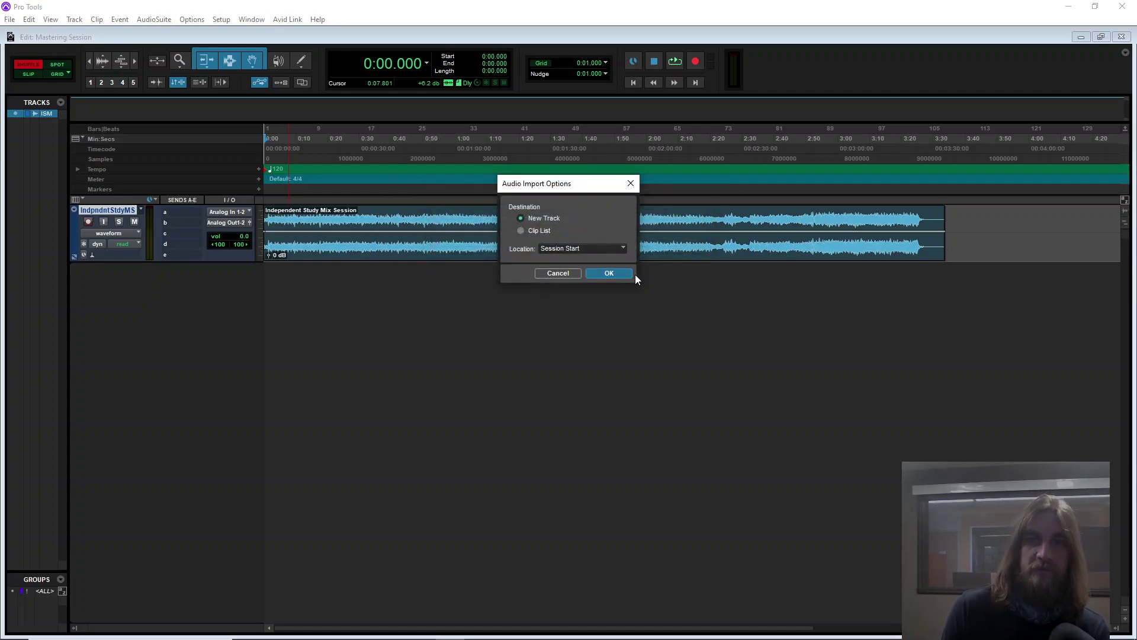
left_click(622, 272)
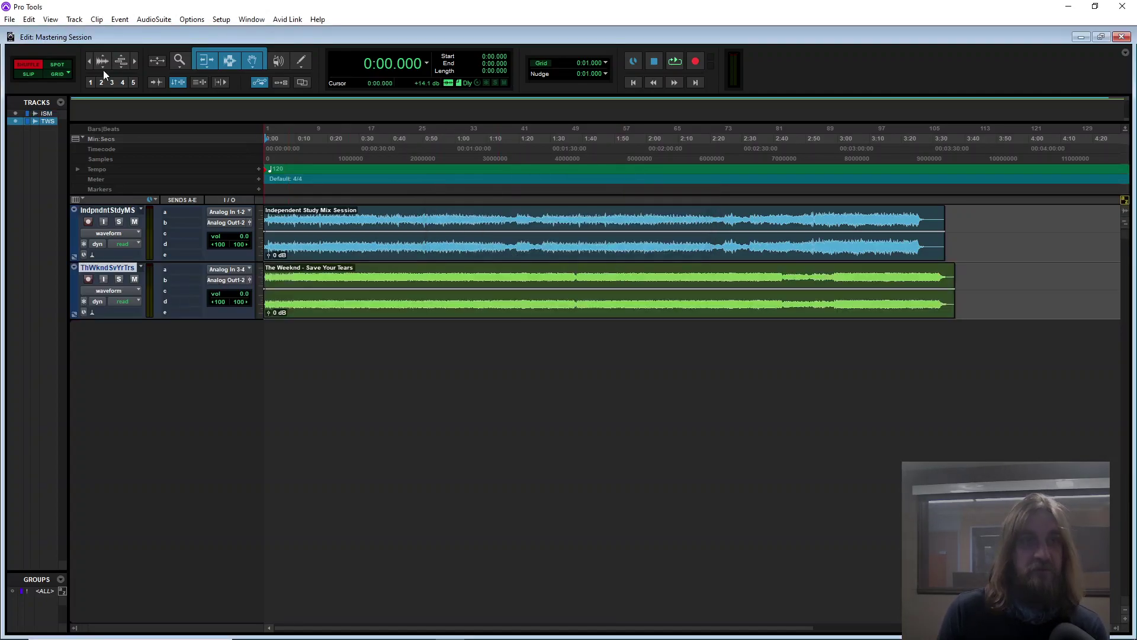
- Save the session and rename the mix track to Master
left_click(10, 19)
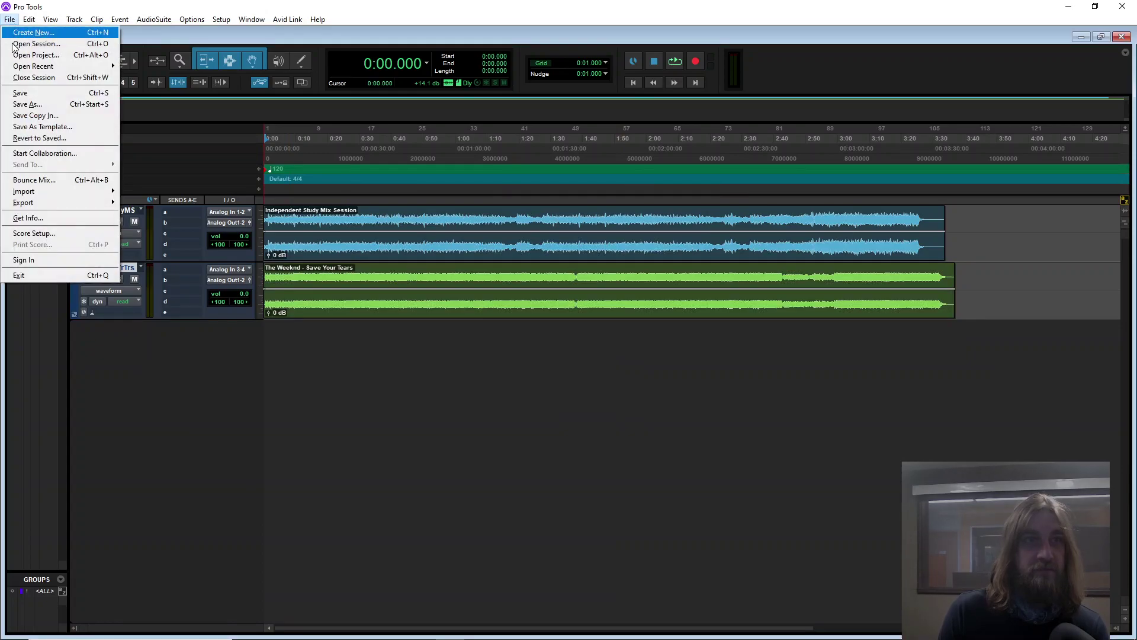
left_click(18, 94)
double_click(108, 211)
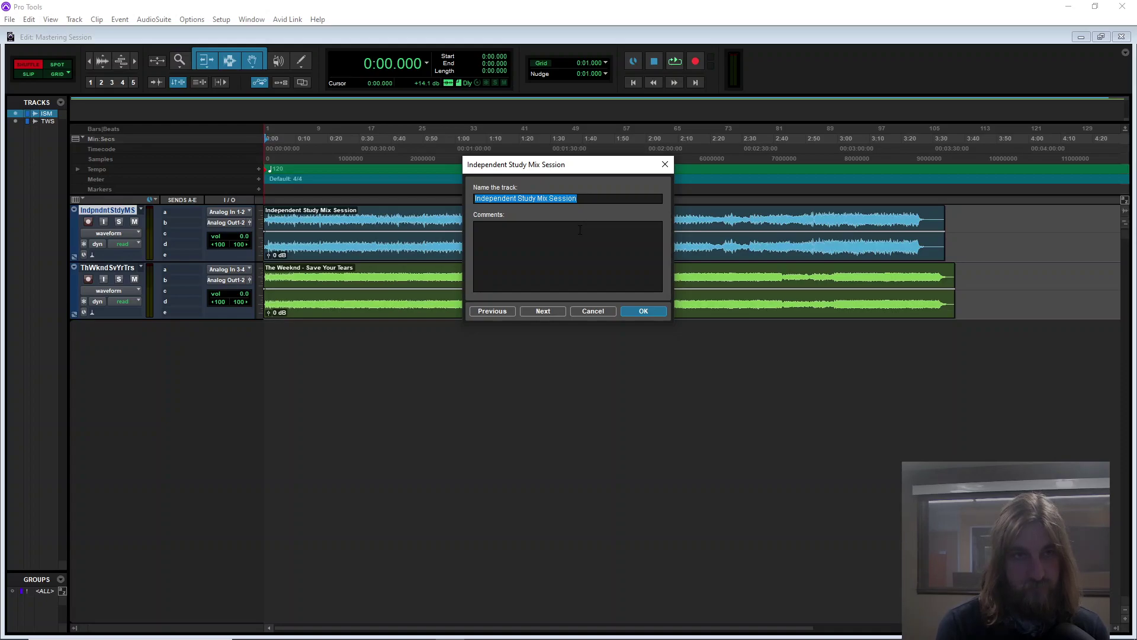
type("Master")
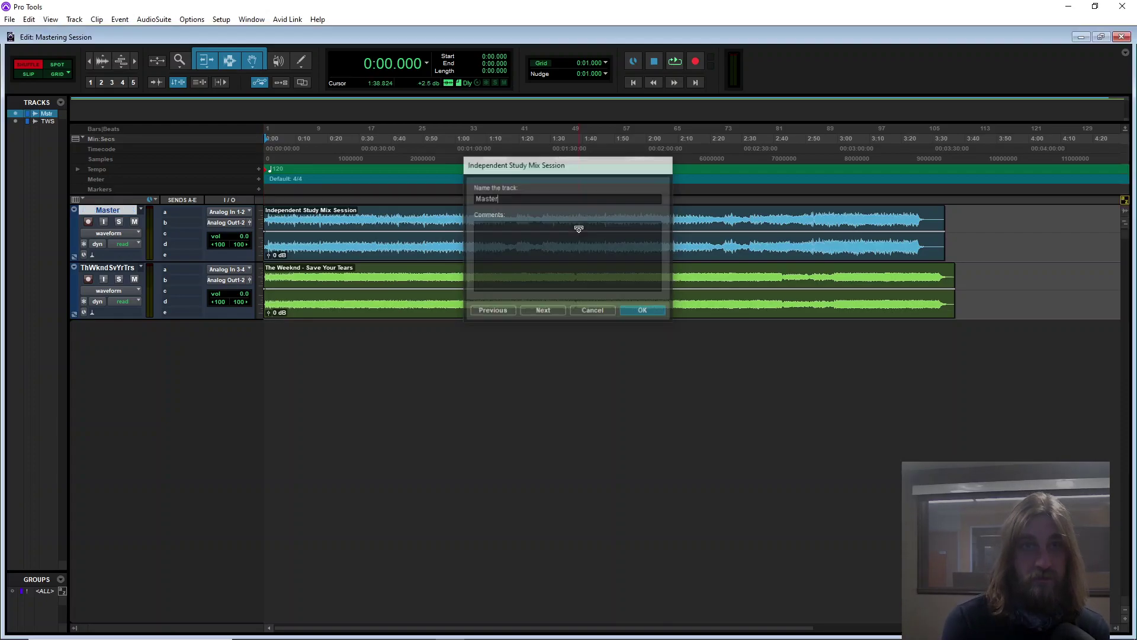
key("Return")
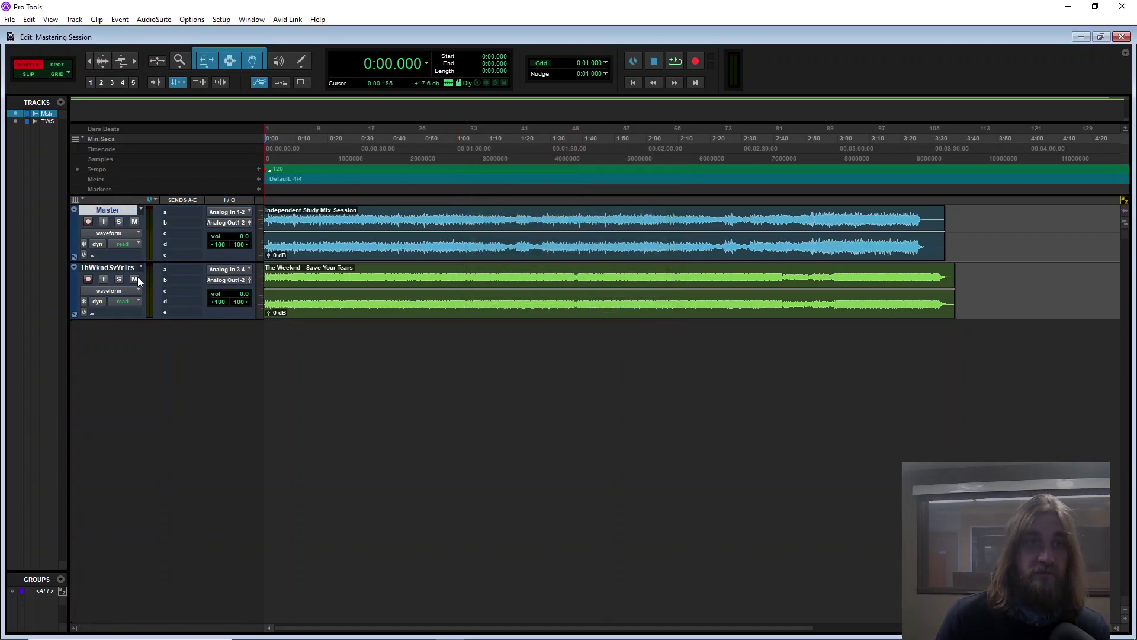
- Rename The Weeknd song track to Reference
double_click(125, 270)
type("Reference")
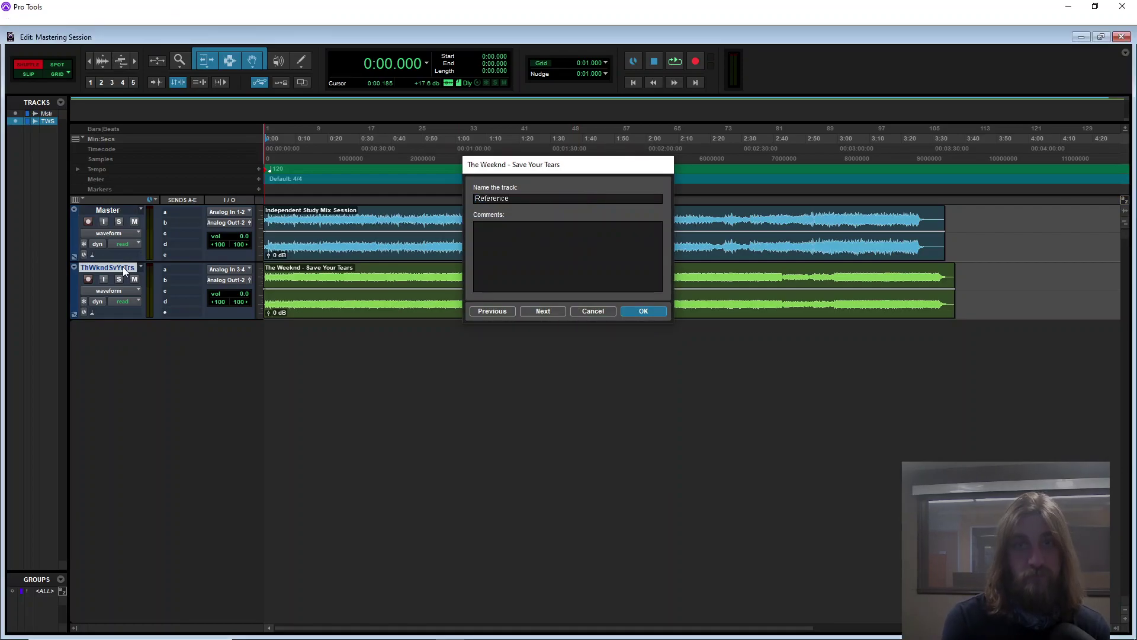
key("Return")
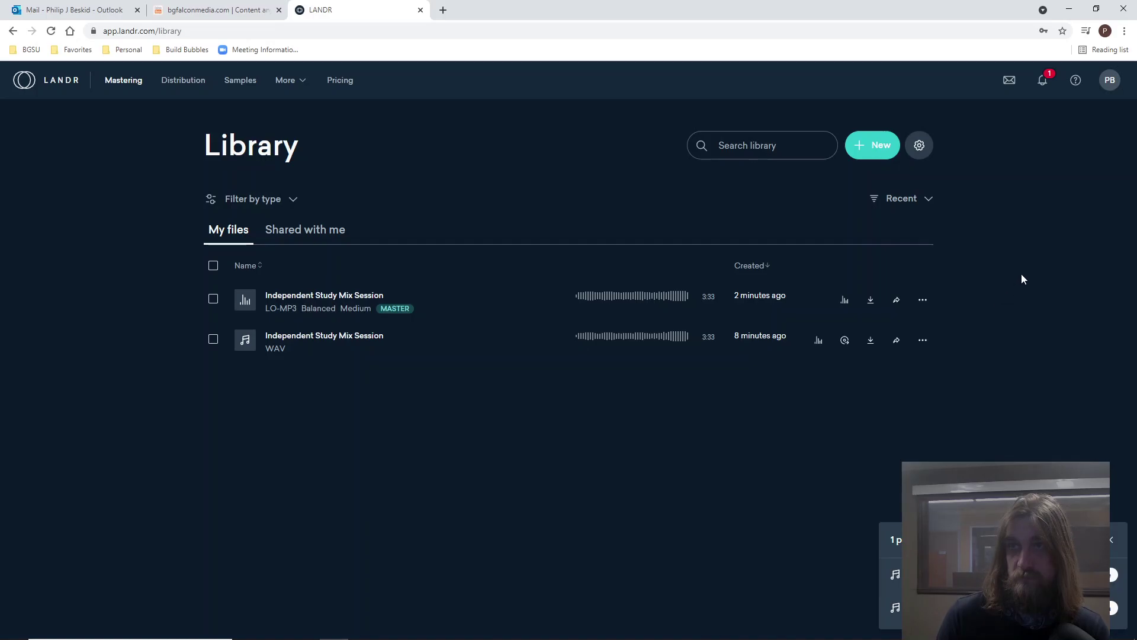
- Download the LO-MP3 master of Independent Study Mix Session from its preview, then return to Pro Tools
left_click(563, 295)
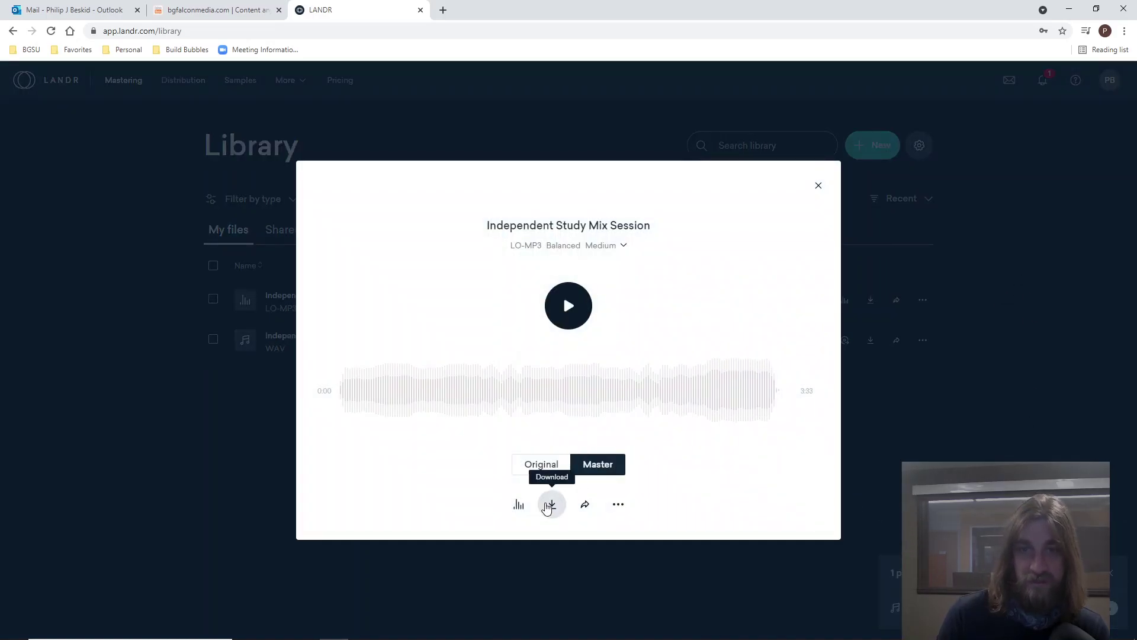
left_click(552, 507)
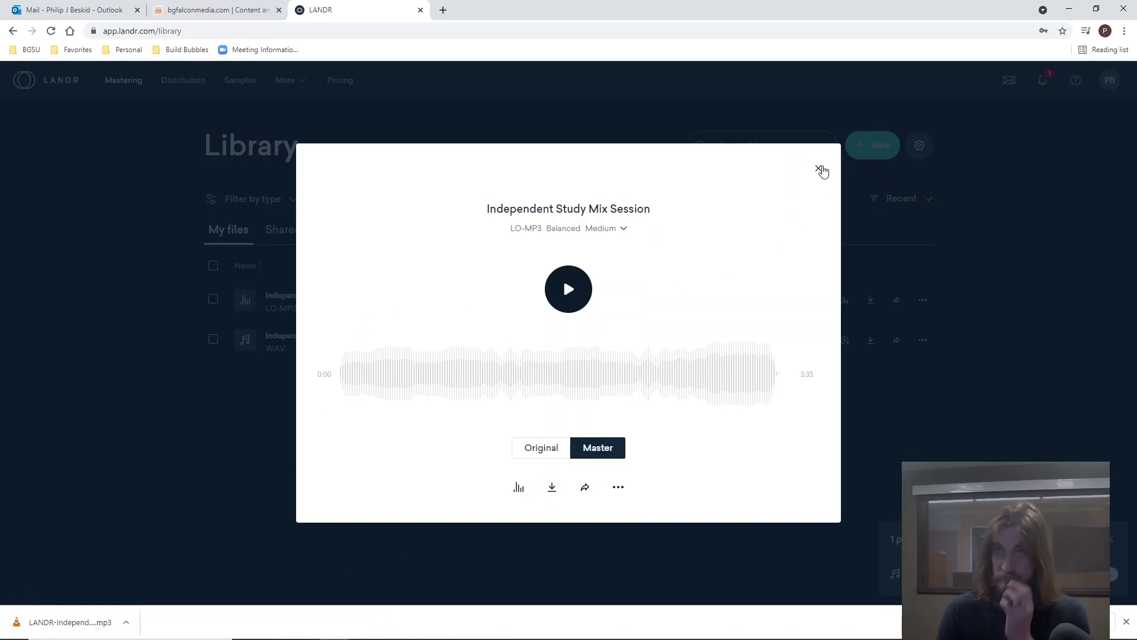
left_click(819, 168)
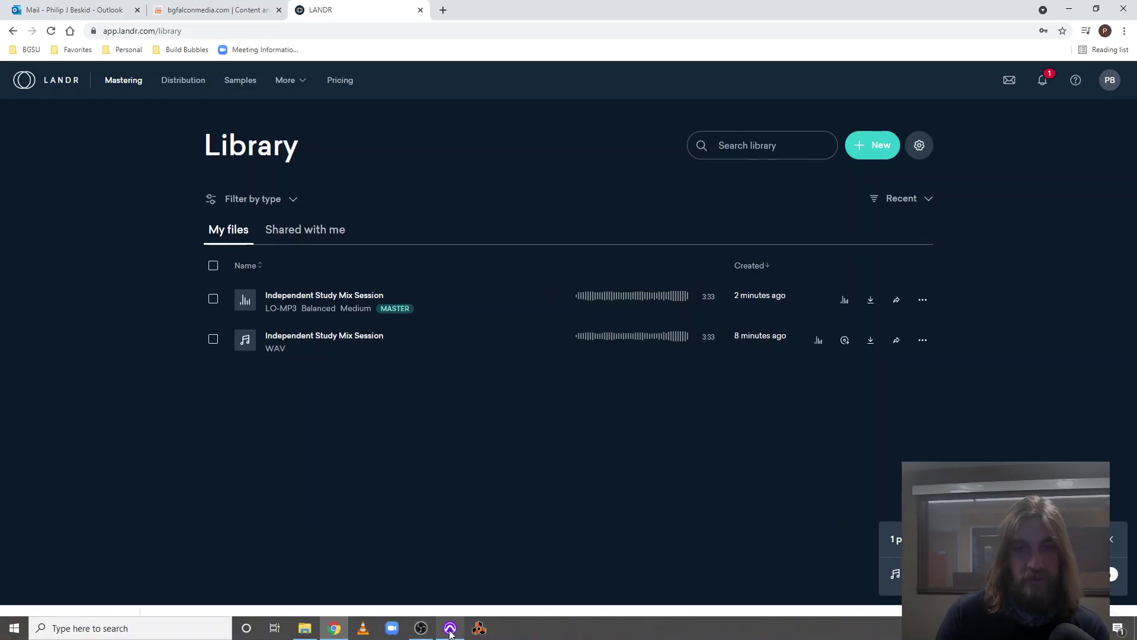
left_click(451, 632)
- Import the LANDR master MP3 from Downloads, converted into the session folder, as a new track at session start
left_click(10, 20)
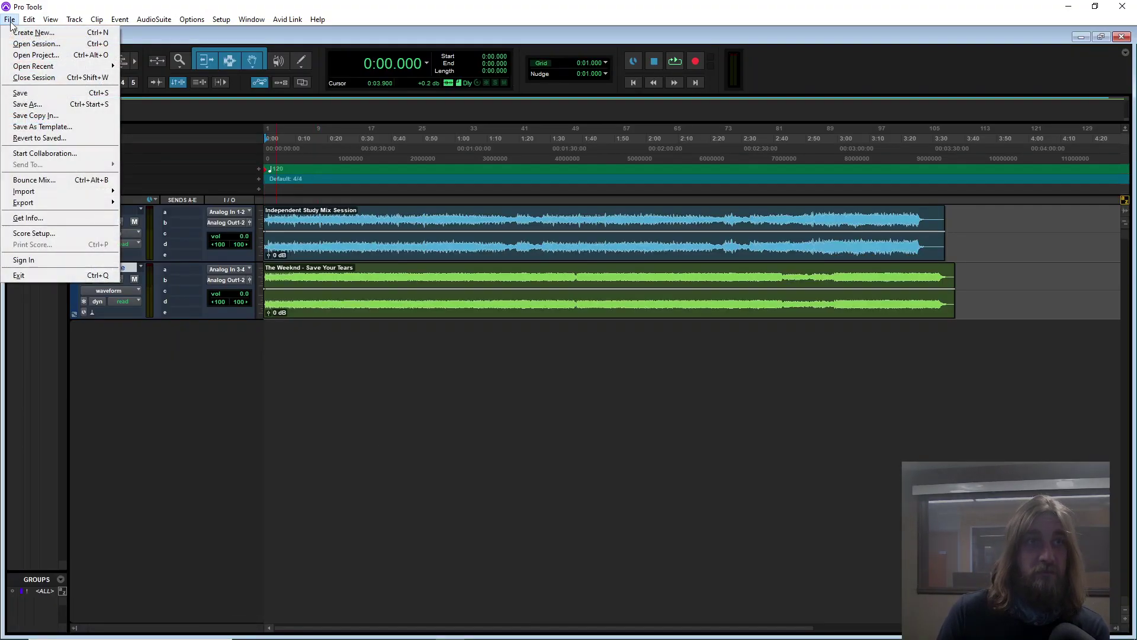
mouse_move(102, 191)
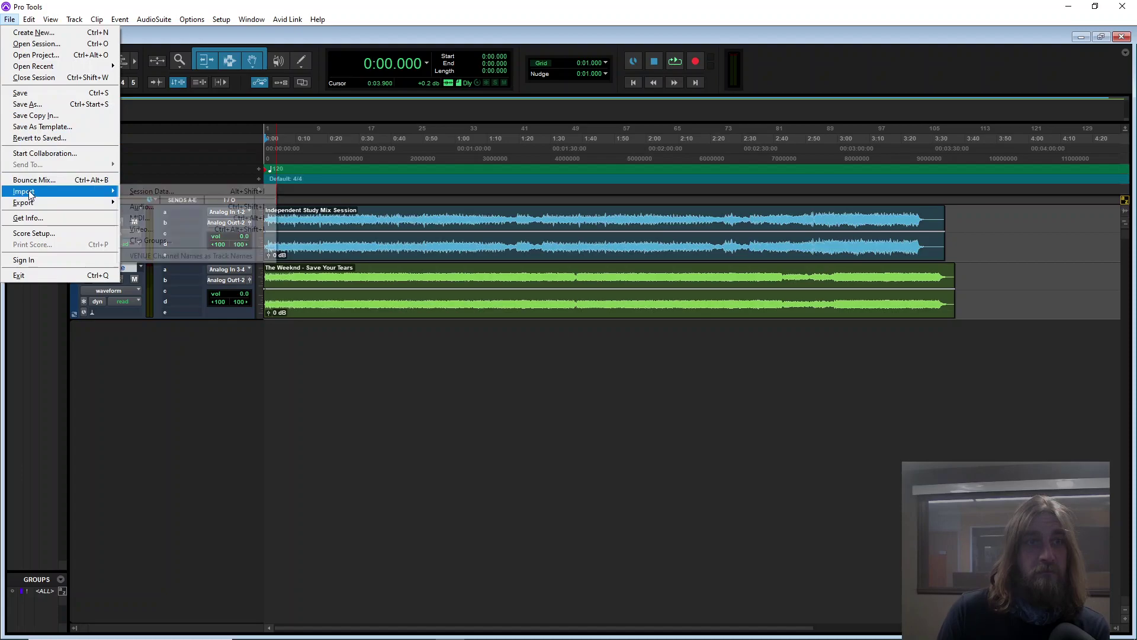
left_click(143, 205)
left_click(497, 202)
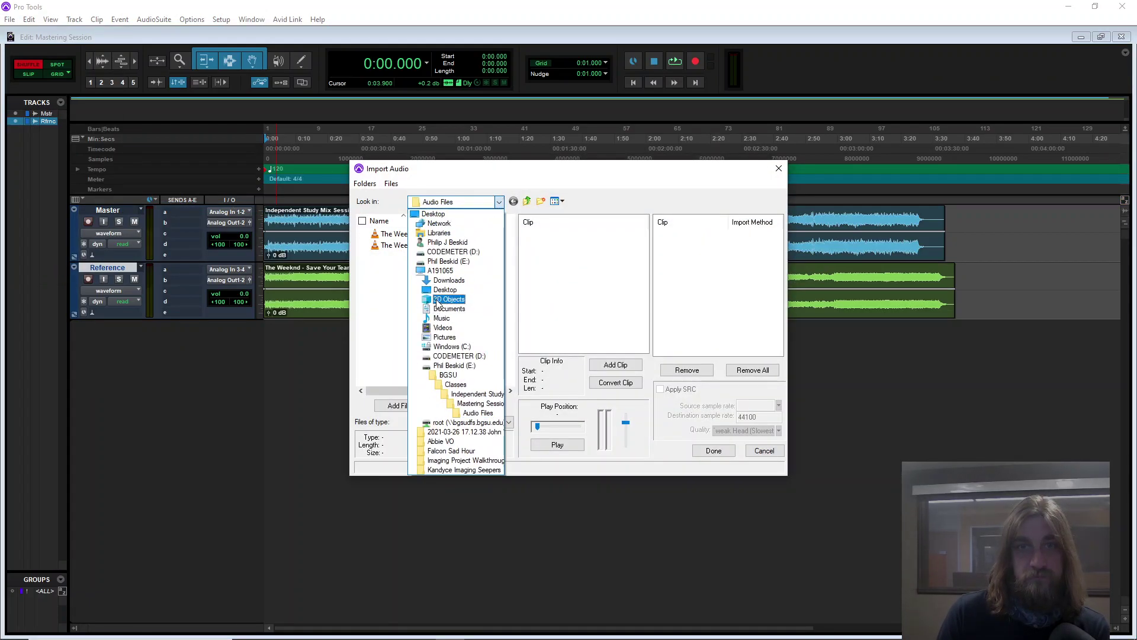
left_click(448, 280)
double_click(429, 248)
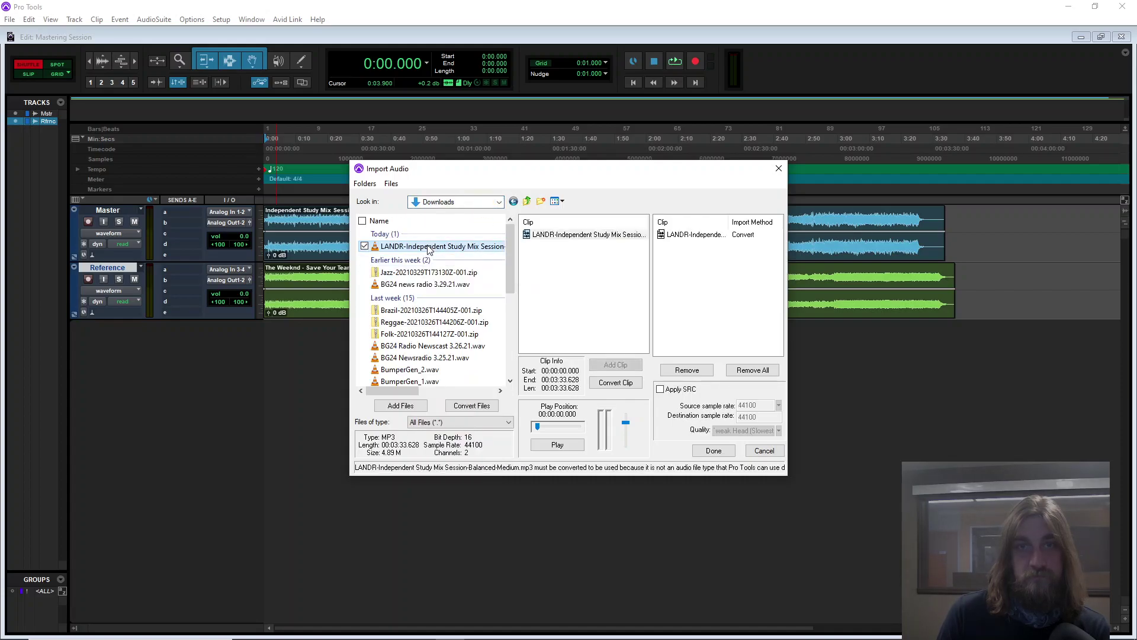
left_click(713, 450)
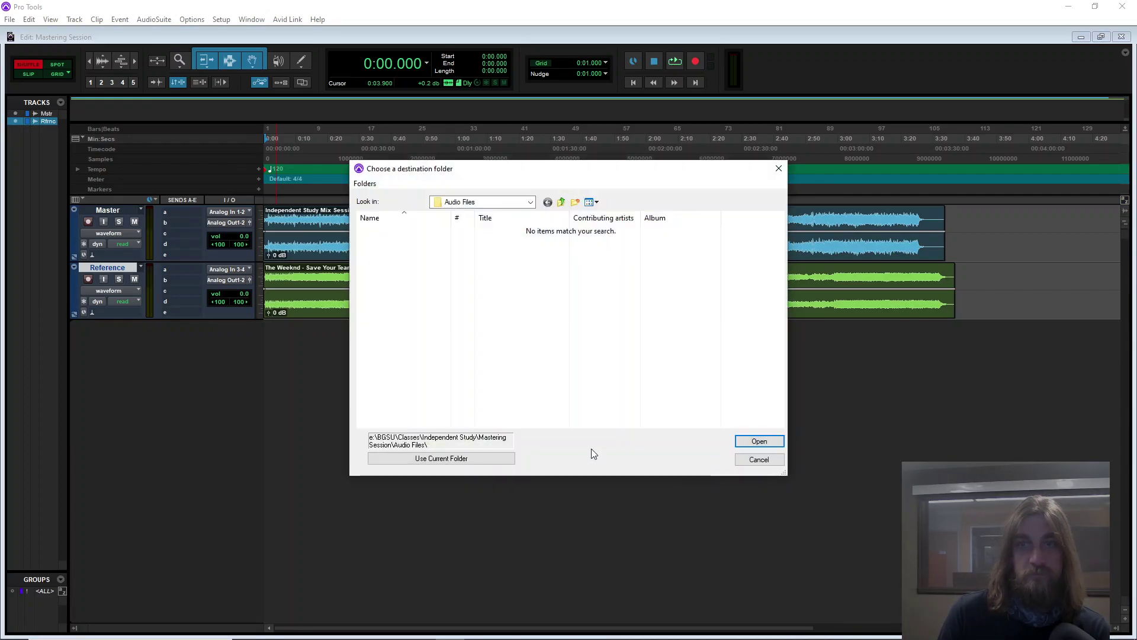
left_click(388, 458)
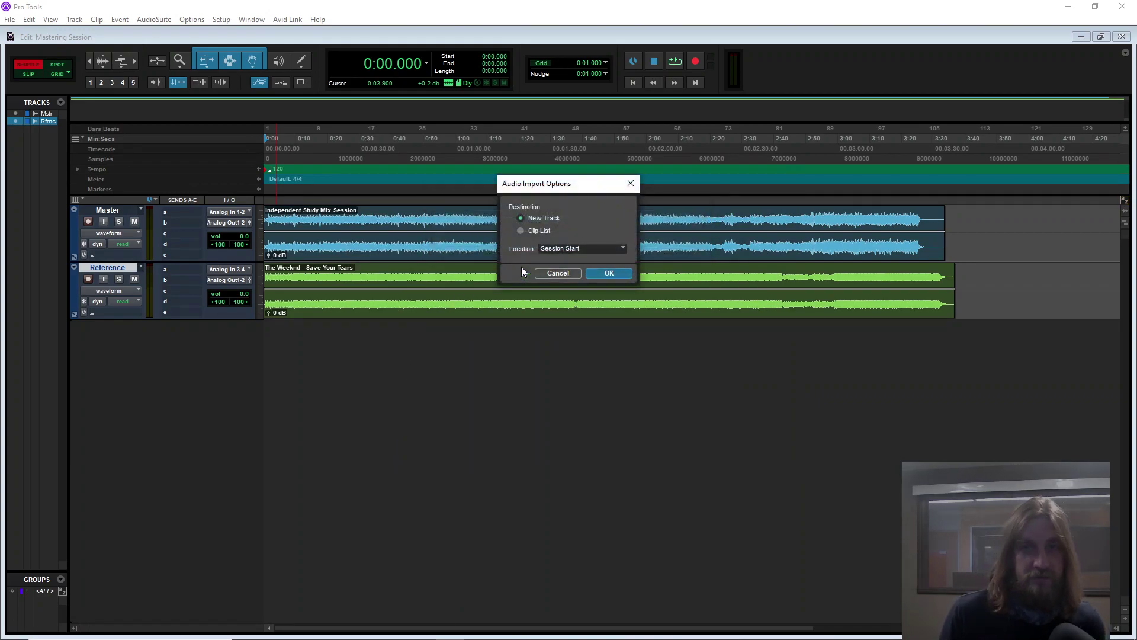
left_click(608, 274)
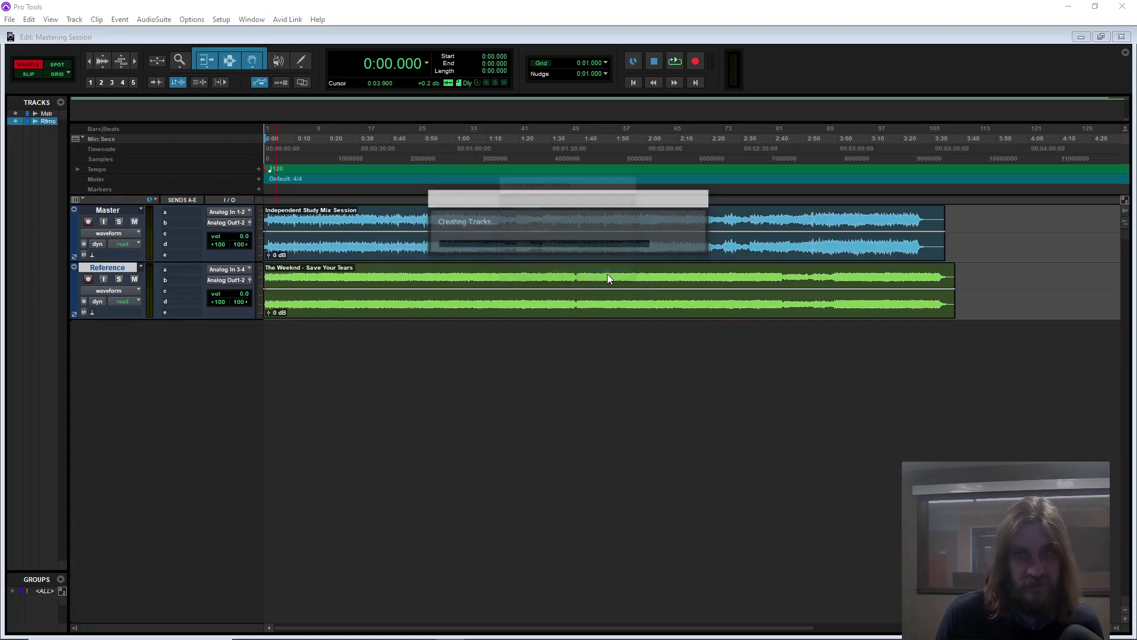
- Rename the imported track LANDR, move it above Reference, and enlarge all three track heights
double_click(101, 325)
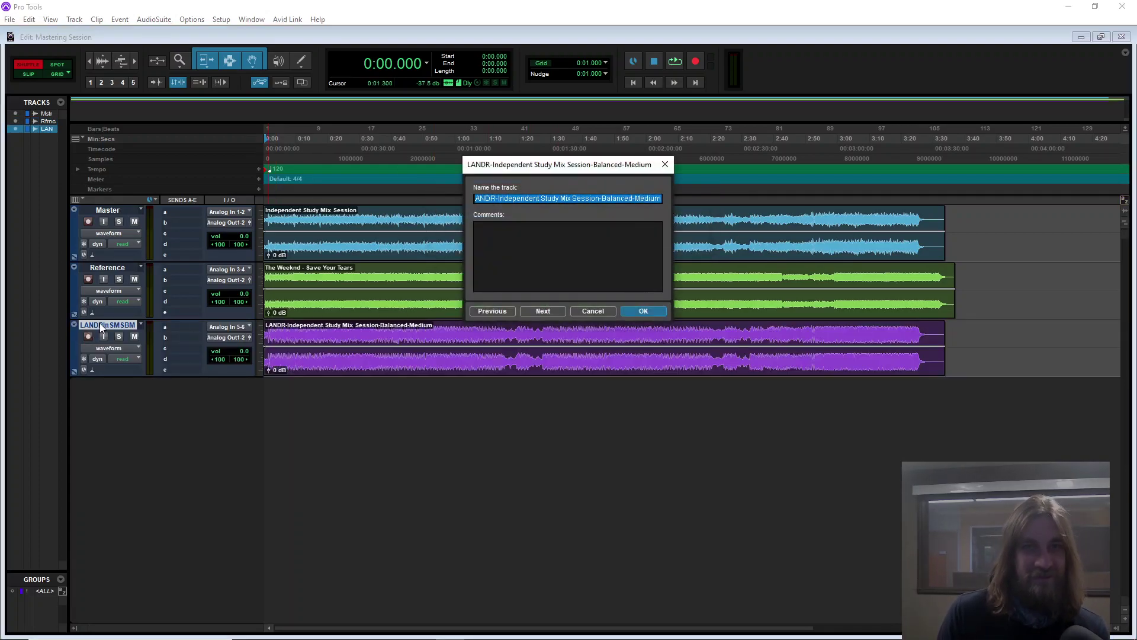
type("LANDR")
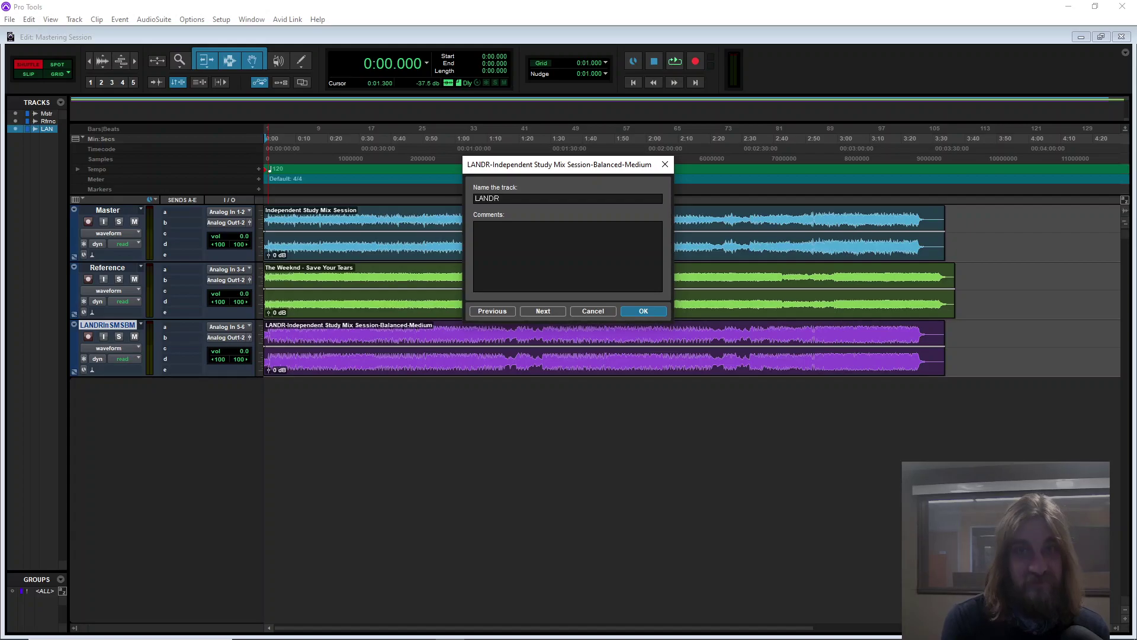
key("Return")
left_click_drag(100, 328, 113, 282)
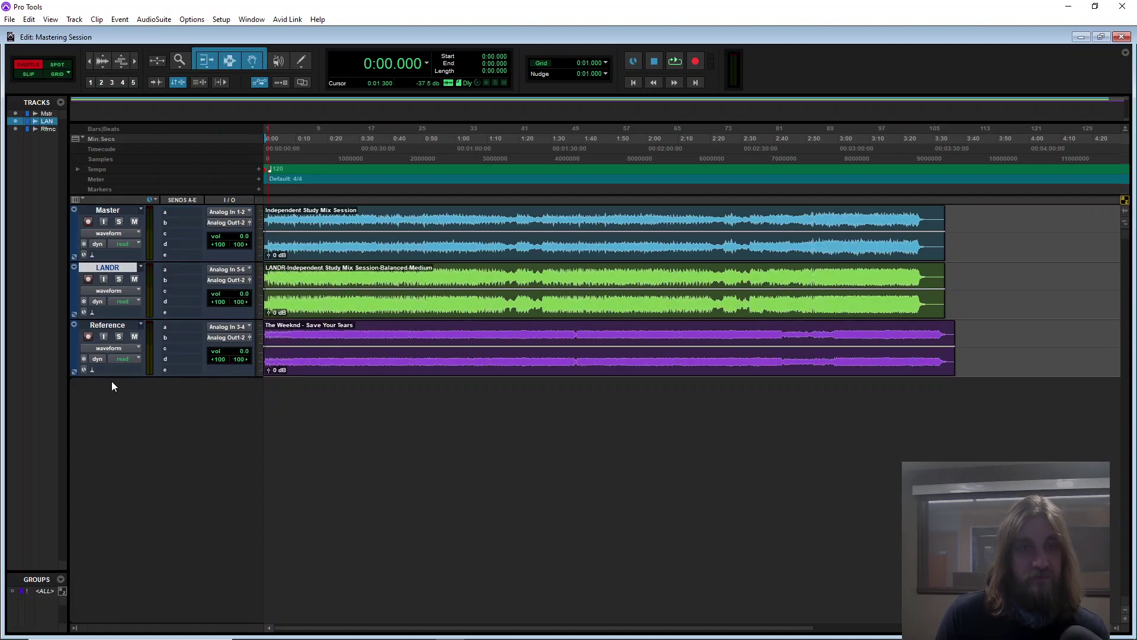
left_click_drag(112, 375, 109, 430)
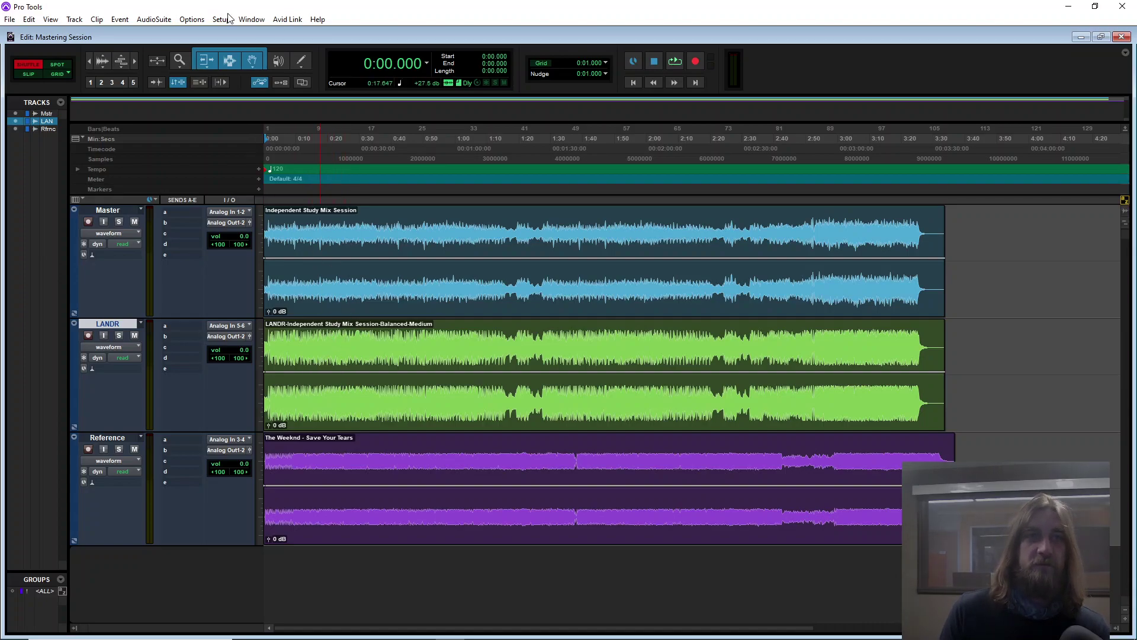
left_click(192, 19)
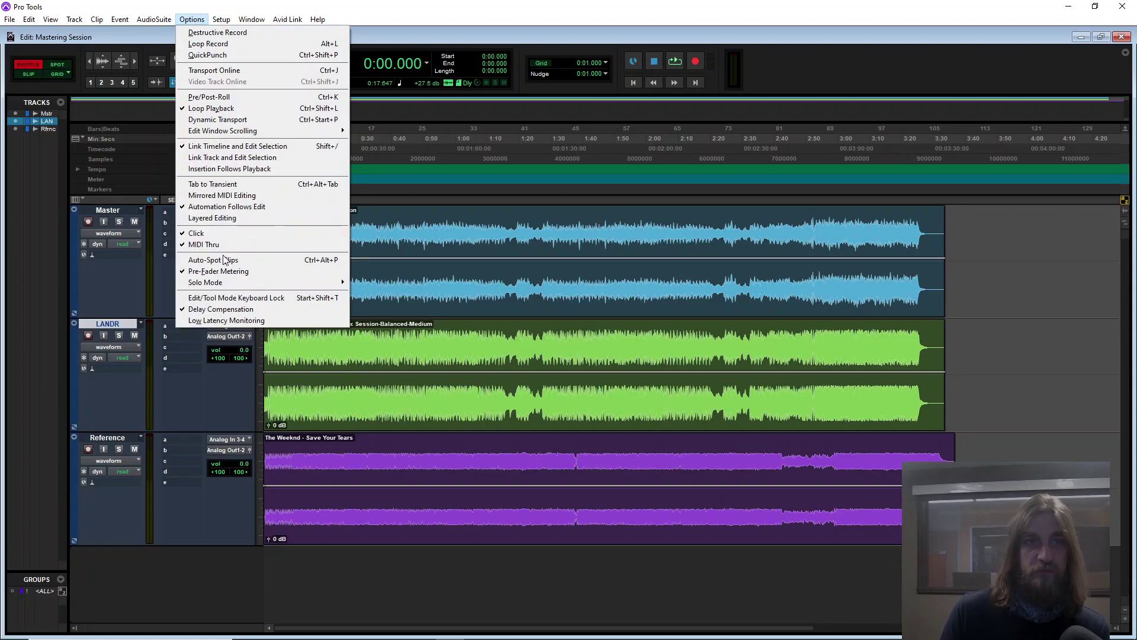
mouse_move(226, 282)
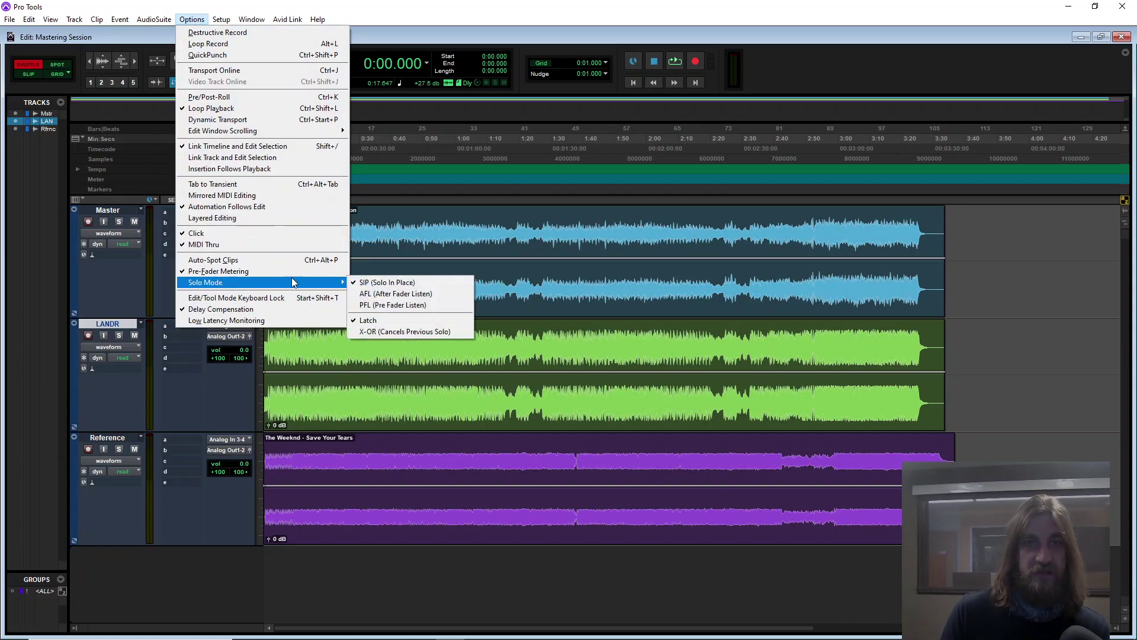
left_click(388, 332)
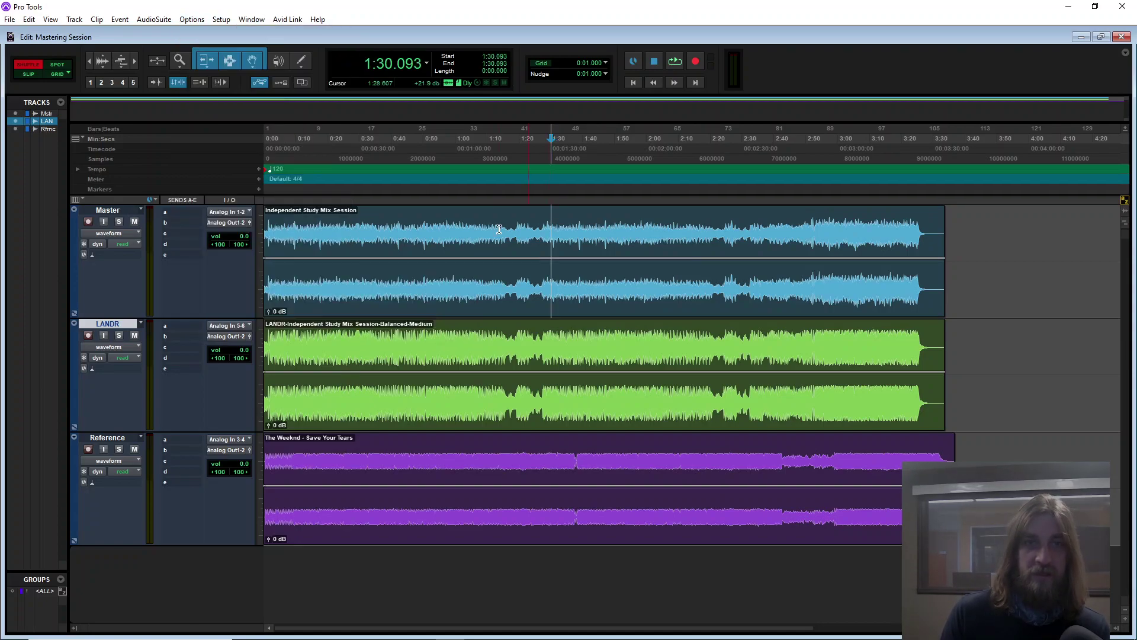
left_click(118, 221)
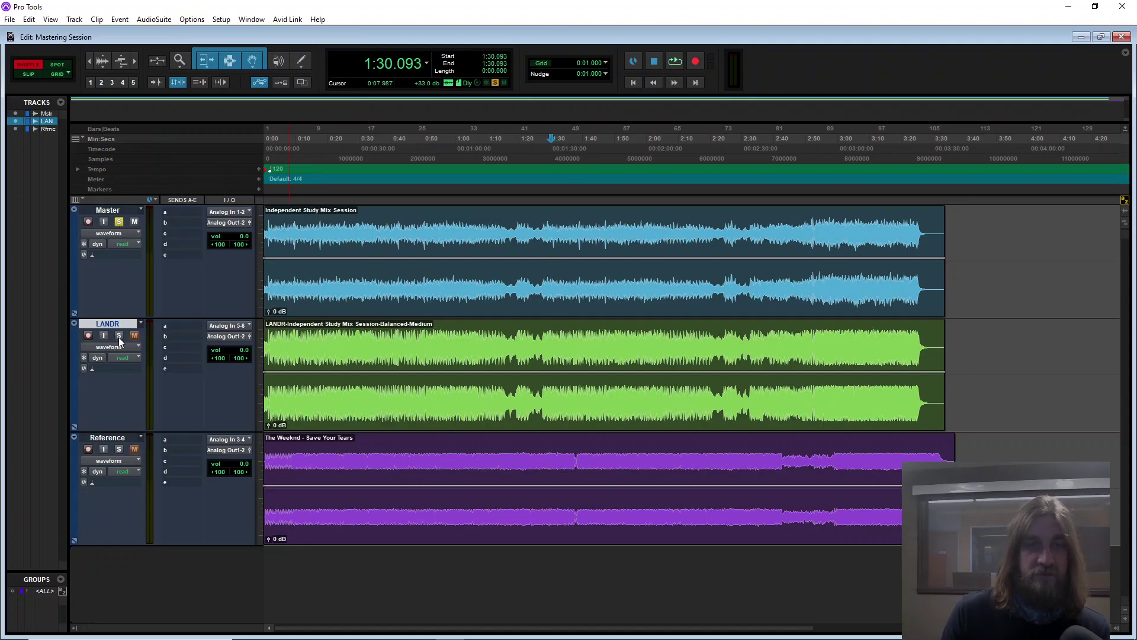
left_click(119, 336)
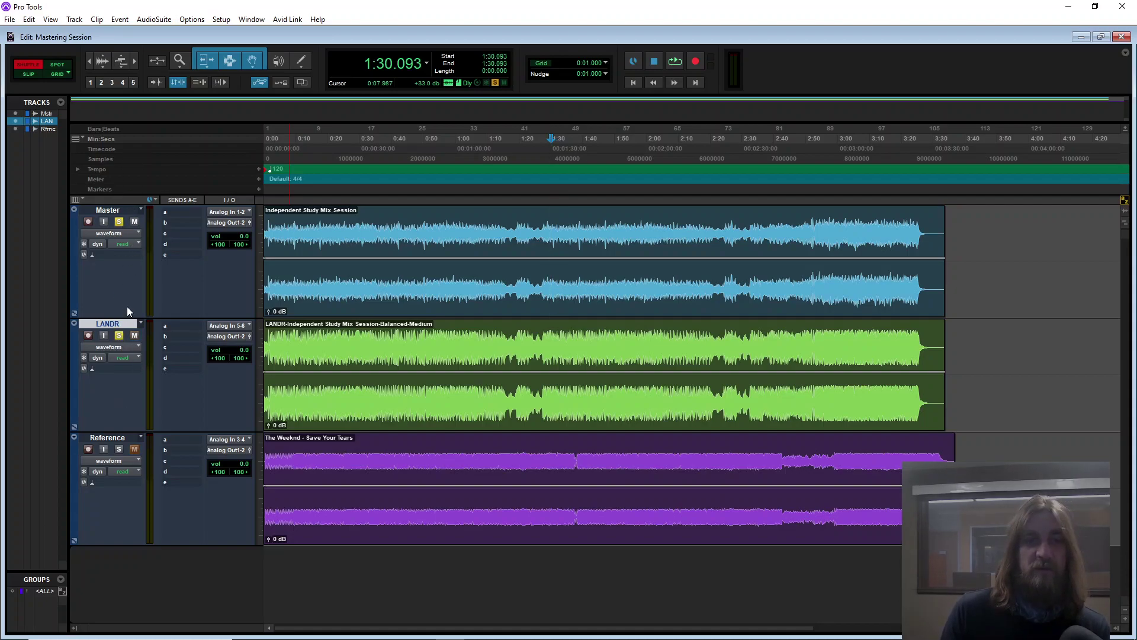
left_click(118, 337)
left_click(119, 225)
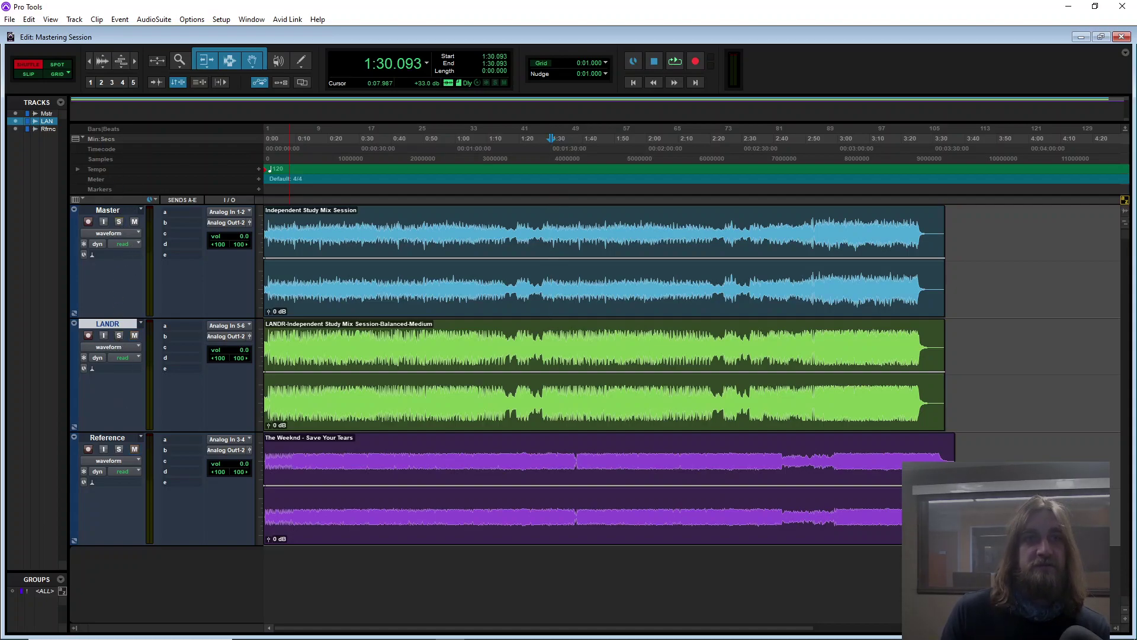
left_click(211, 18)
mouse_move(192, 20)
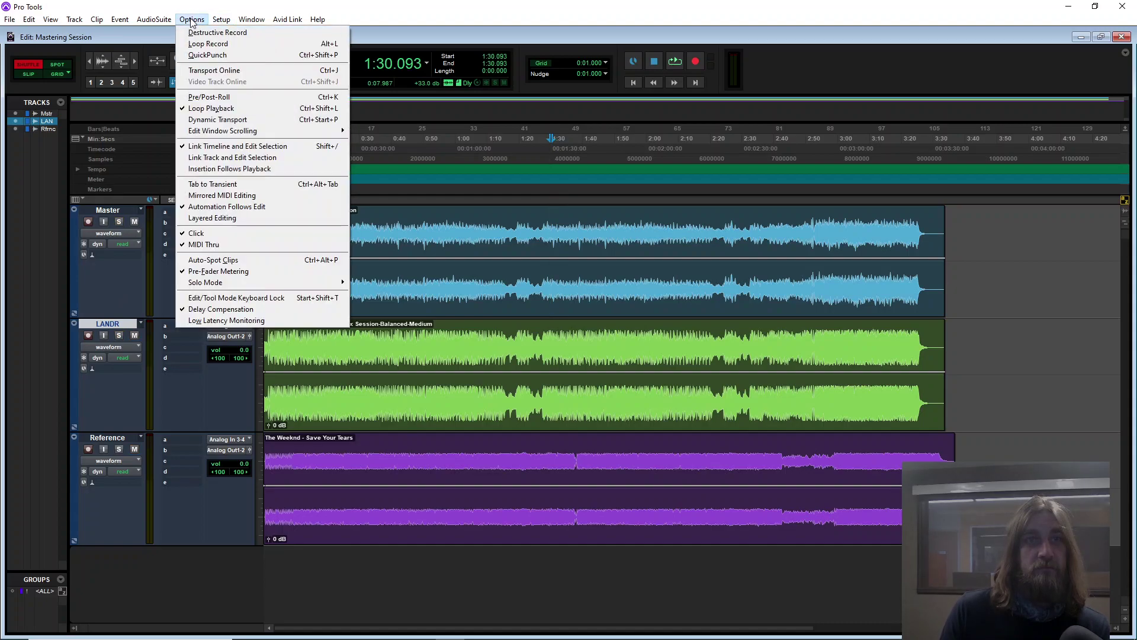
mouse_move(284, 282)
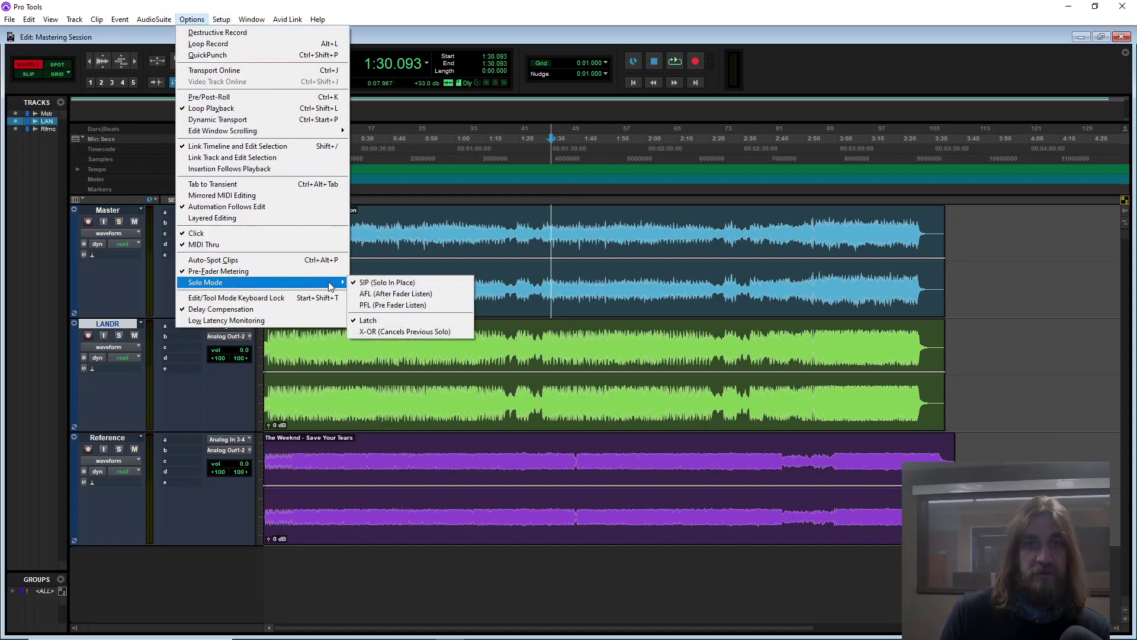
left_click(375, 332)
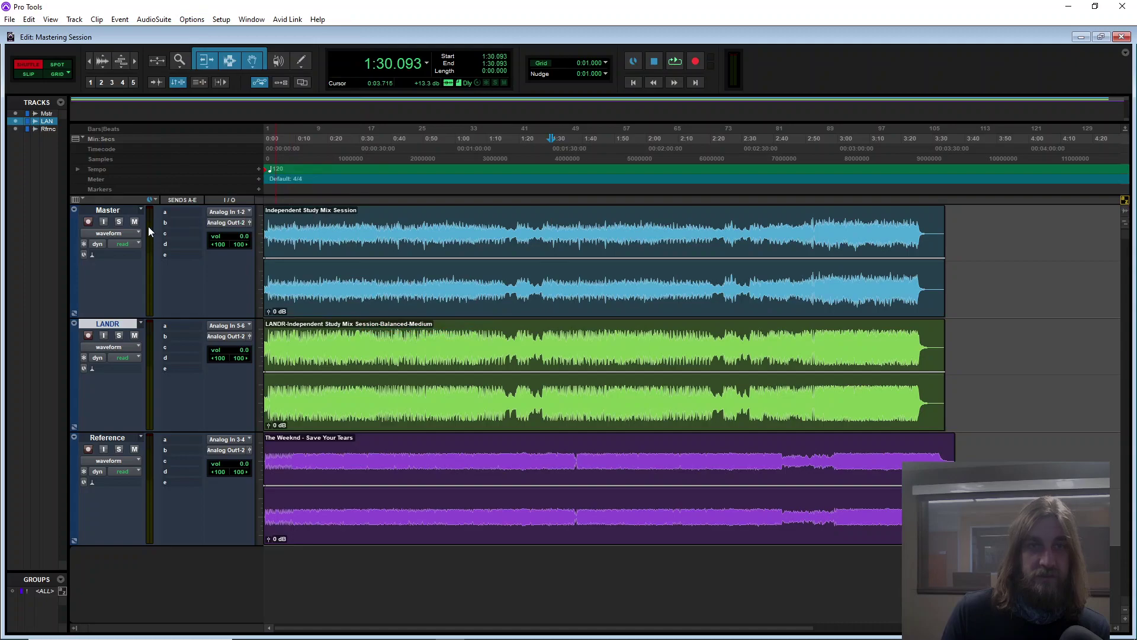
left_click(119, 223)
left_click(120, 336)
left_click(118, 222)
left_click(299, 151)
key("space")
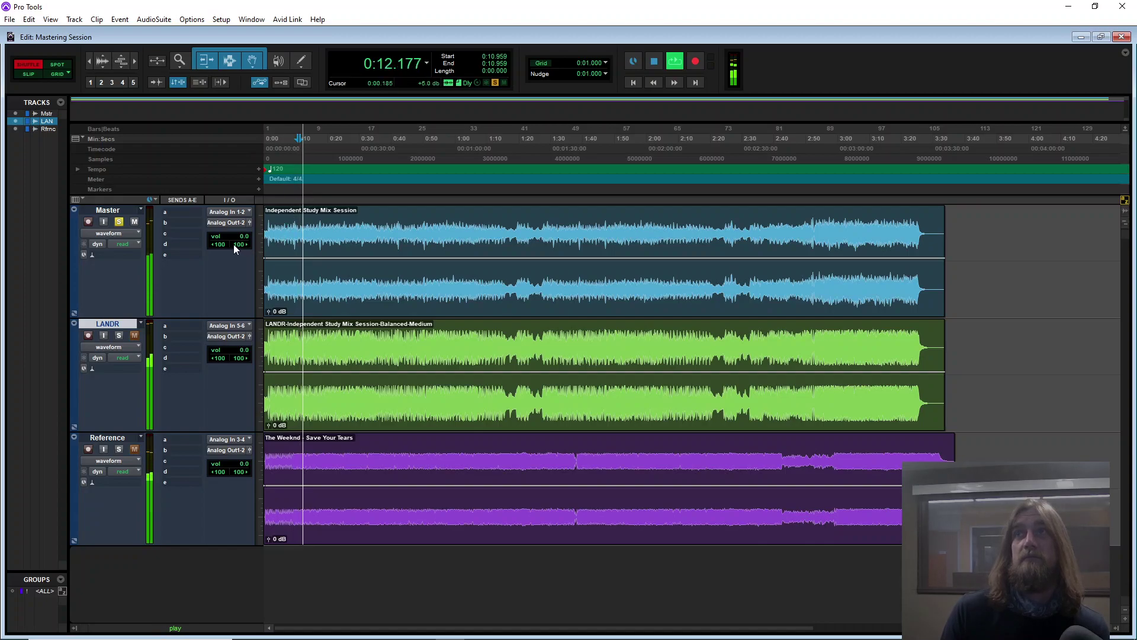
left_click(117, 336)
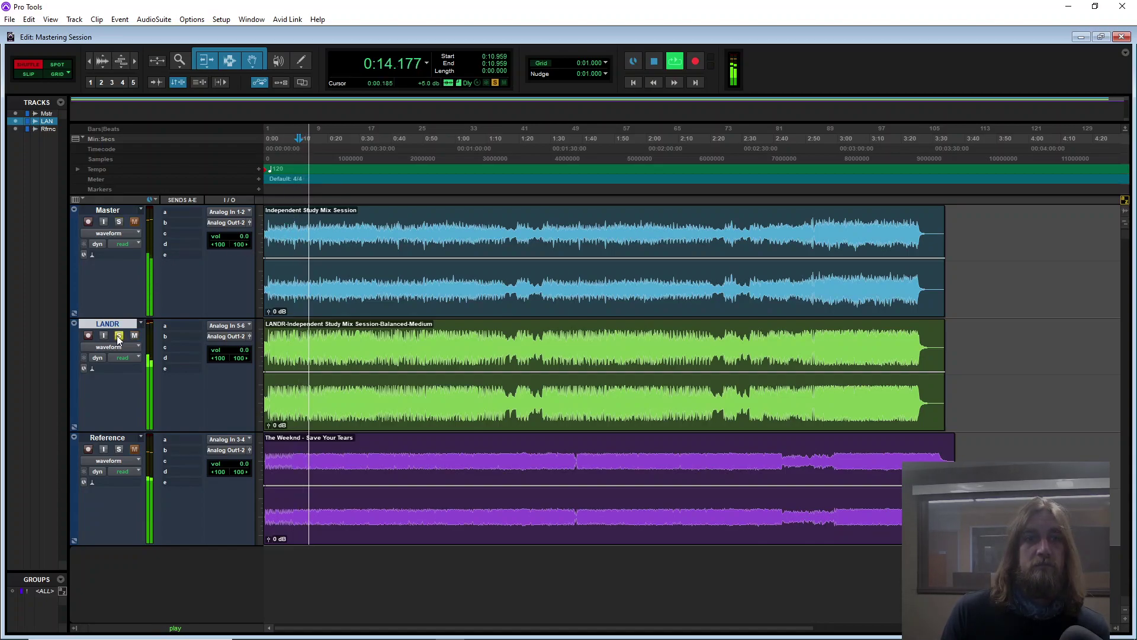
left_click(119, 449)
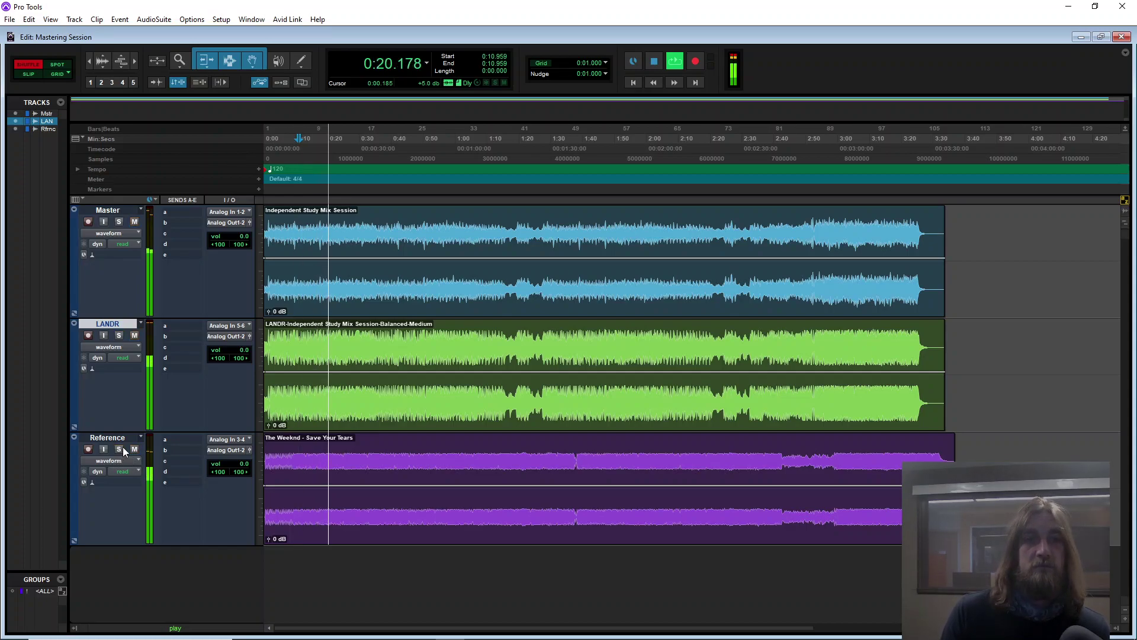
left_click(118, 449)
key("space")
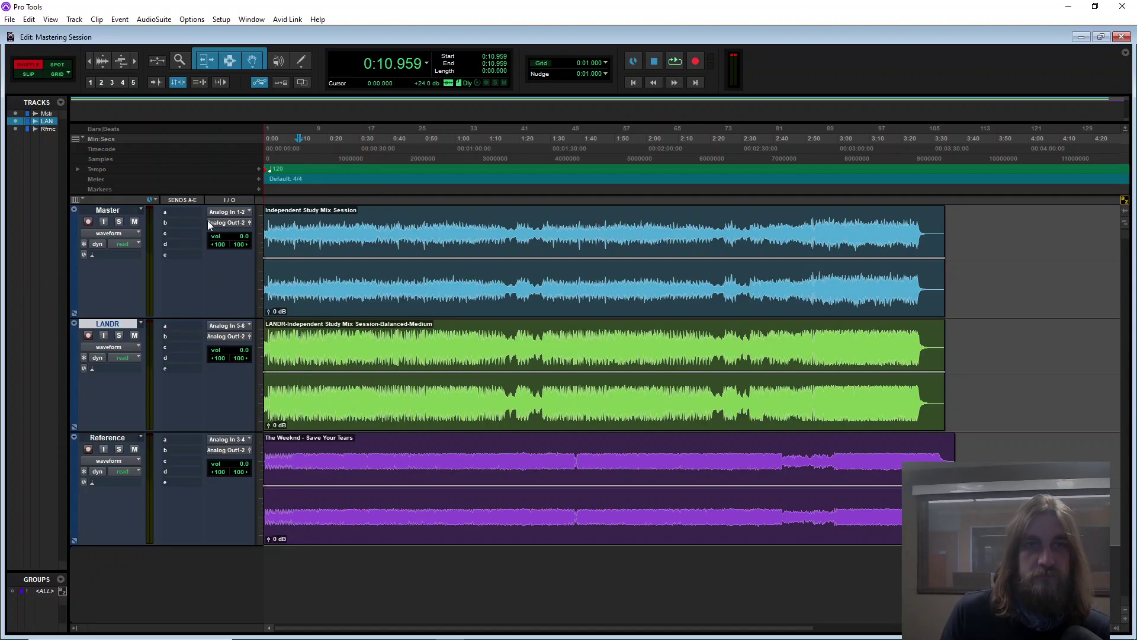
- Replace the Sends A-E column with Inserts A-E in the Edit window
left_click(77, 201)
left_click(62, 272)
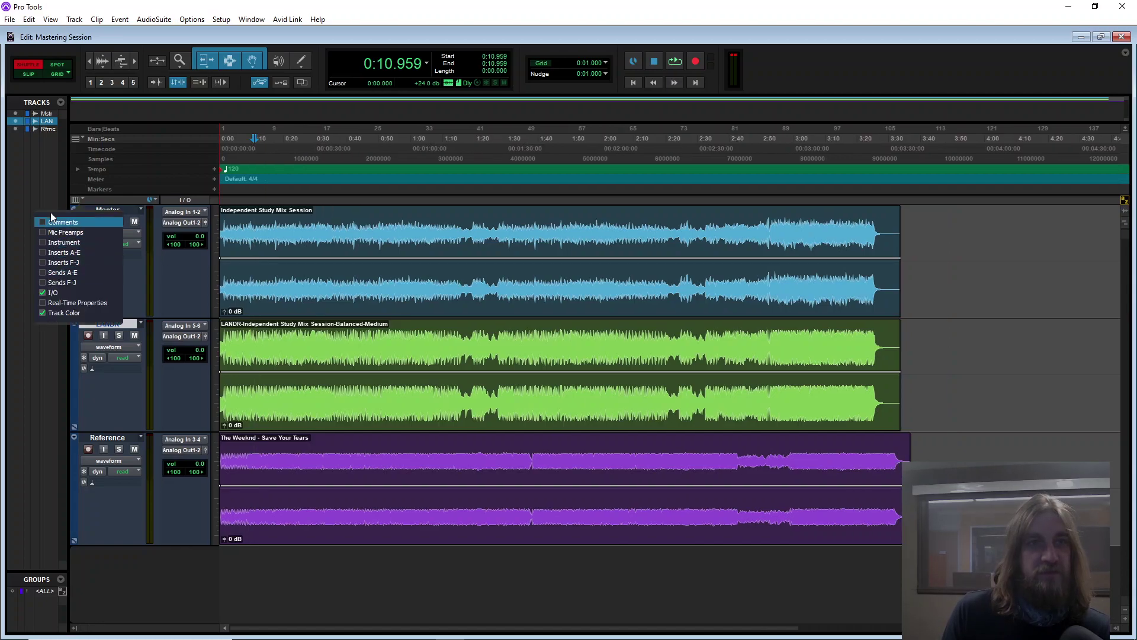
left_click(75, 199)
left_click(74, 198)
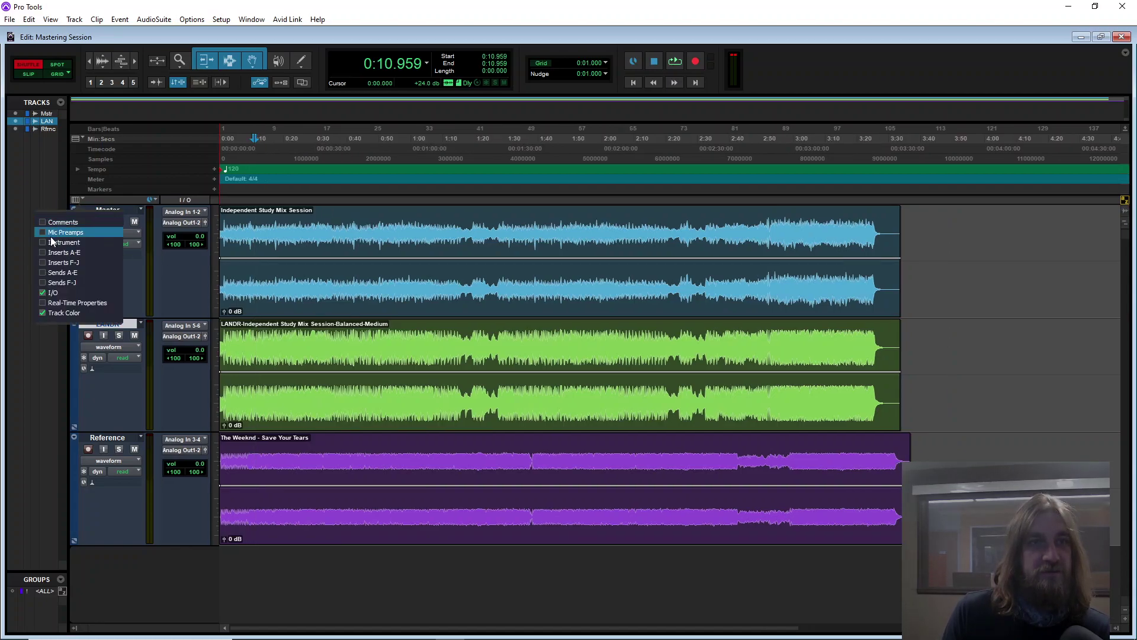
left_click(41, 254)
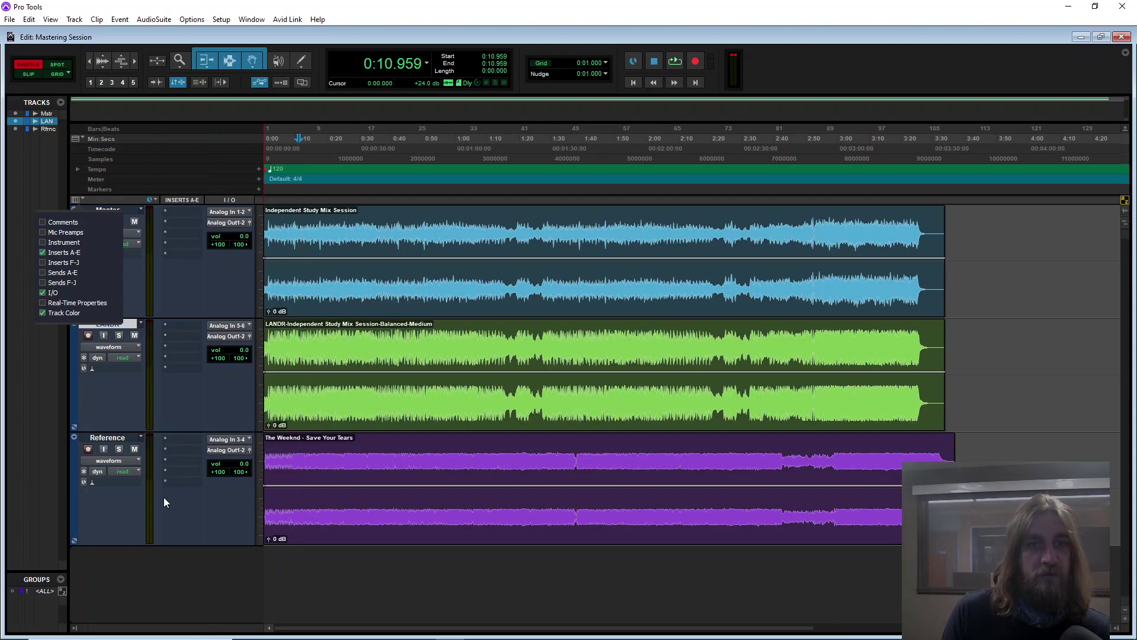
left_click(193, 527)
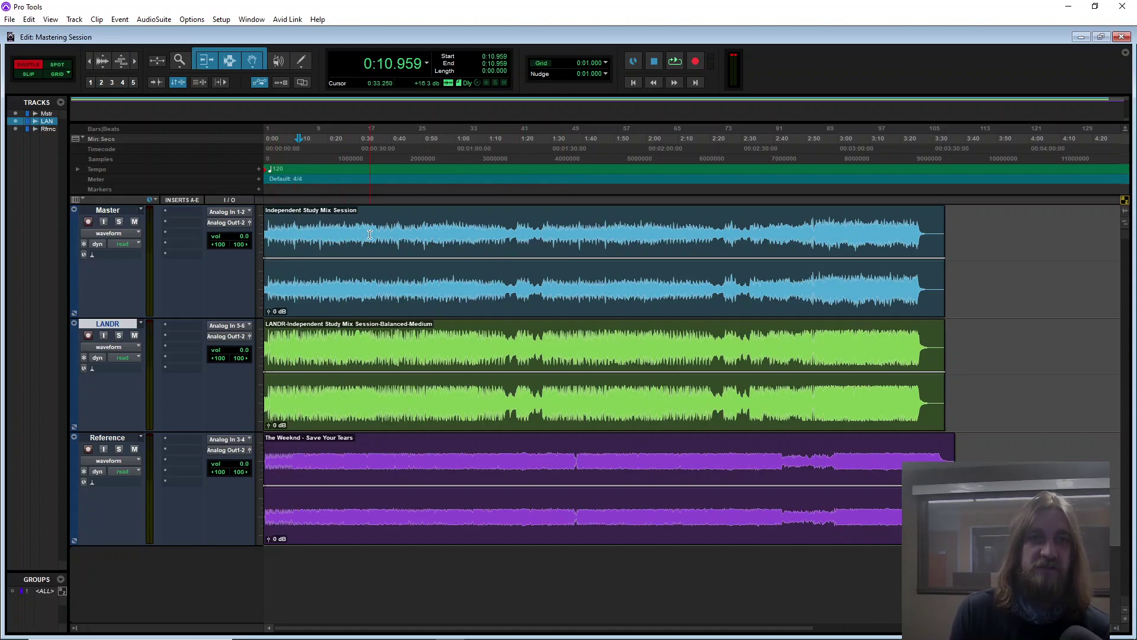
left_click(172, 211)
left_click(157, 287)
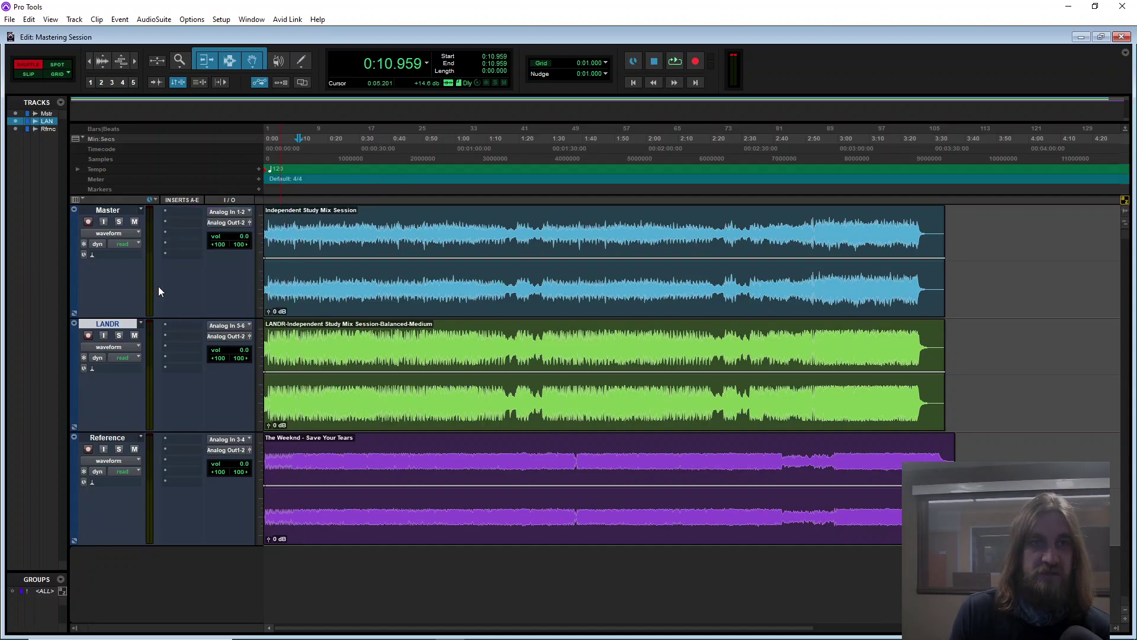
left_click(175, 215)
mouse_move(244, 271)
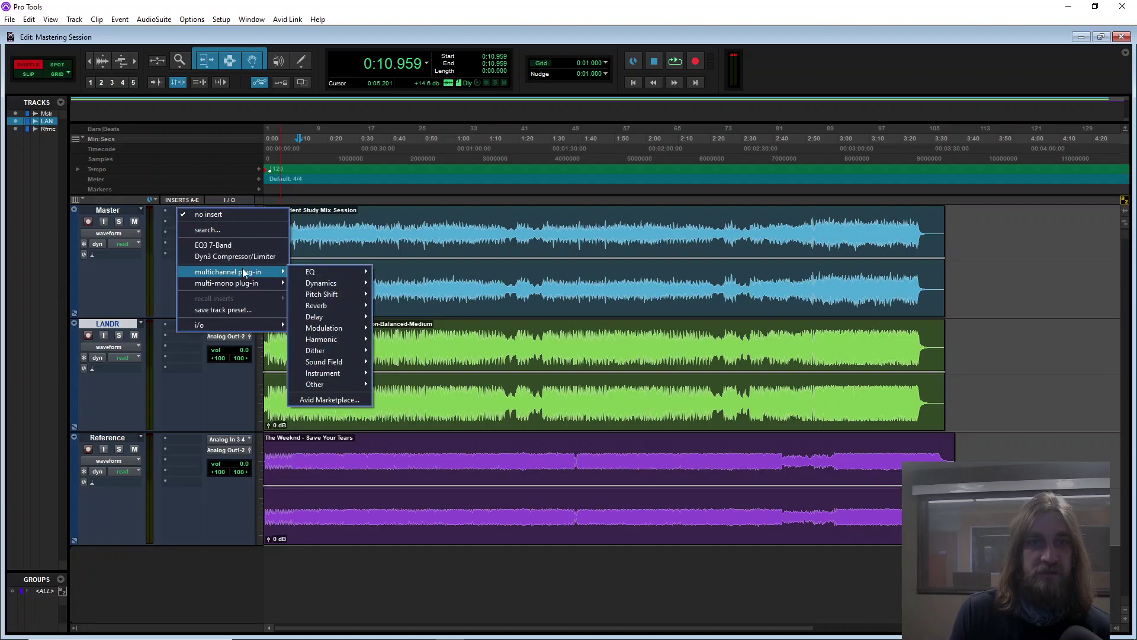
mouse_move(353, 374)
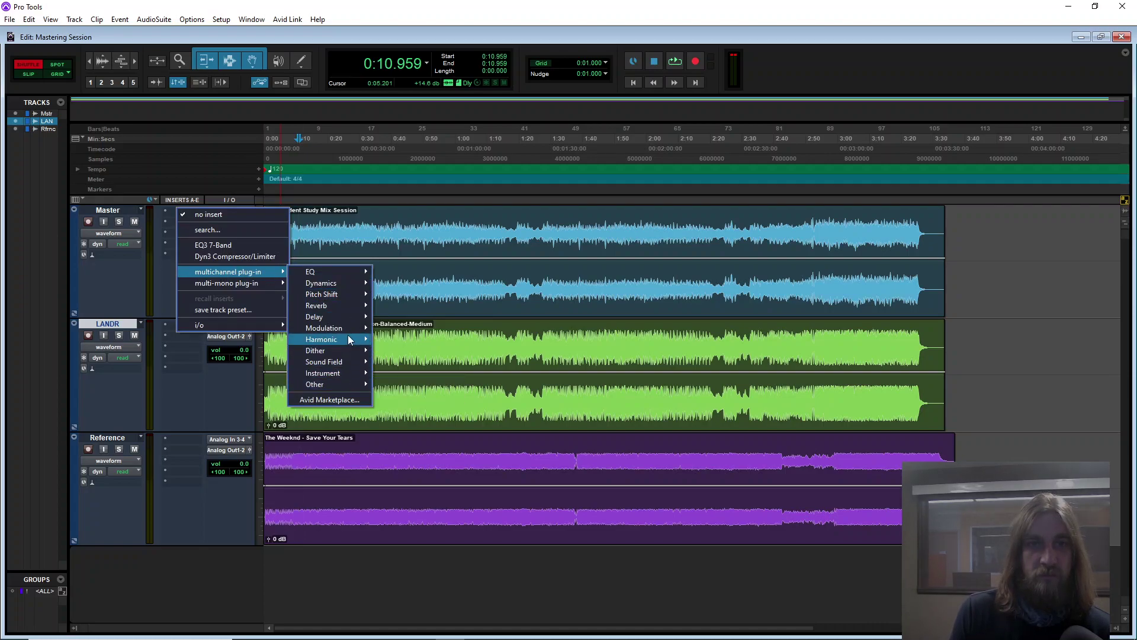
left_click(277, 186)
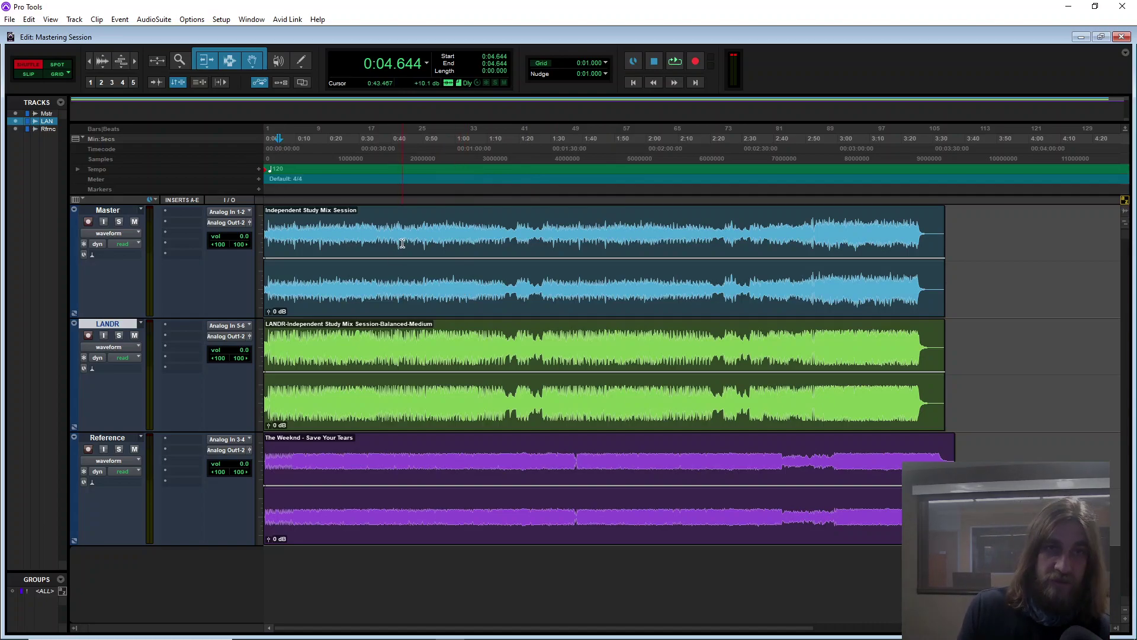
- Select the original mix clip on Master and the LANDR master clip
left_click(380, 290)
left_click(358, 404)
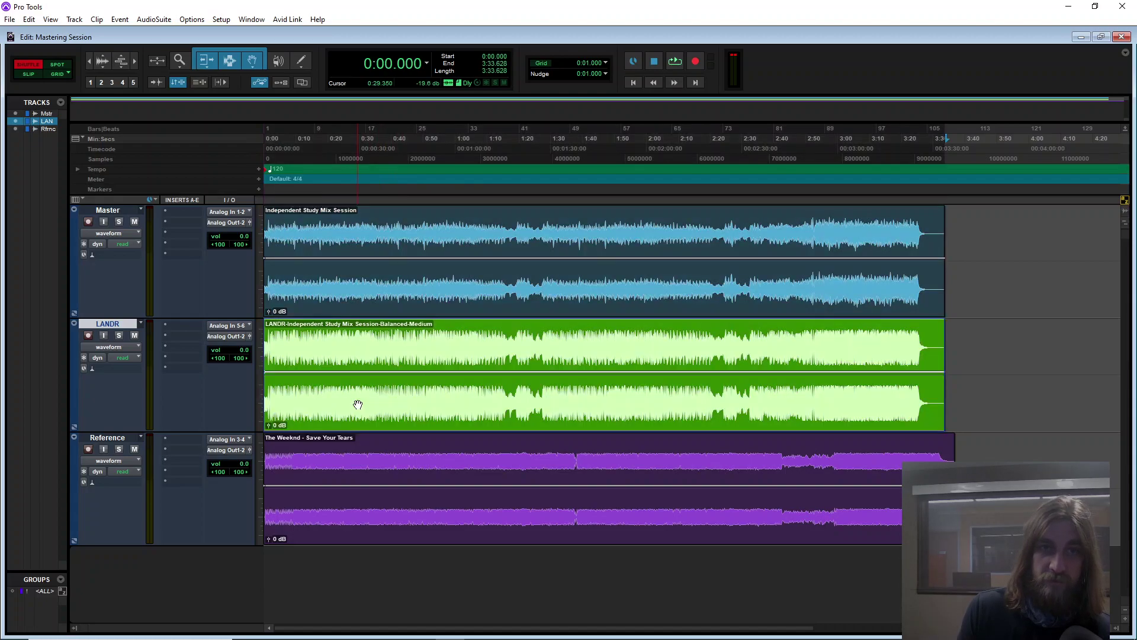
left_click(373, 290)
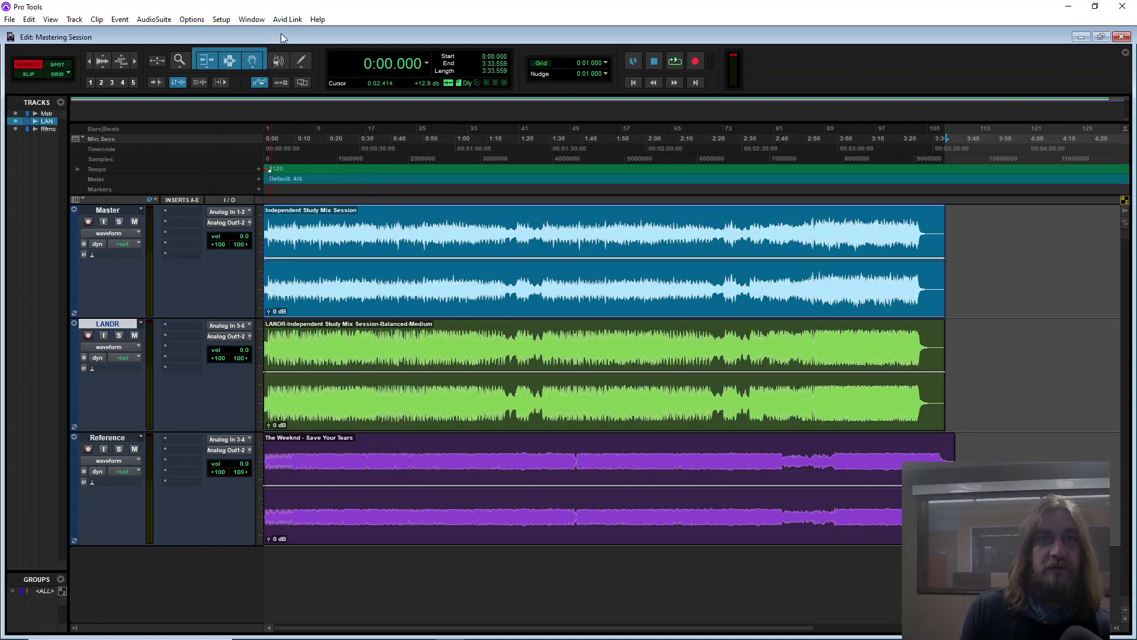
left_click(373, 420)
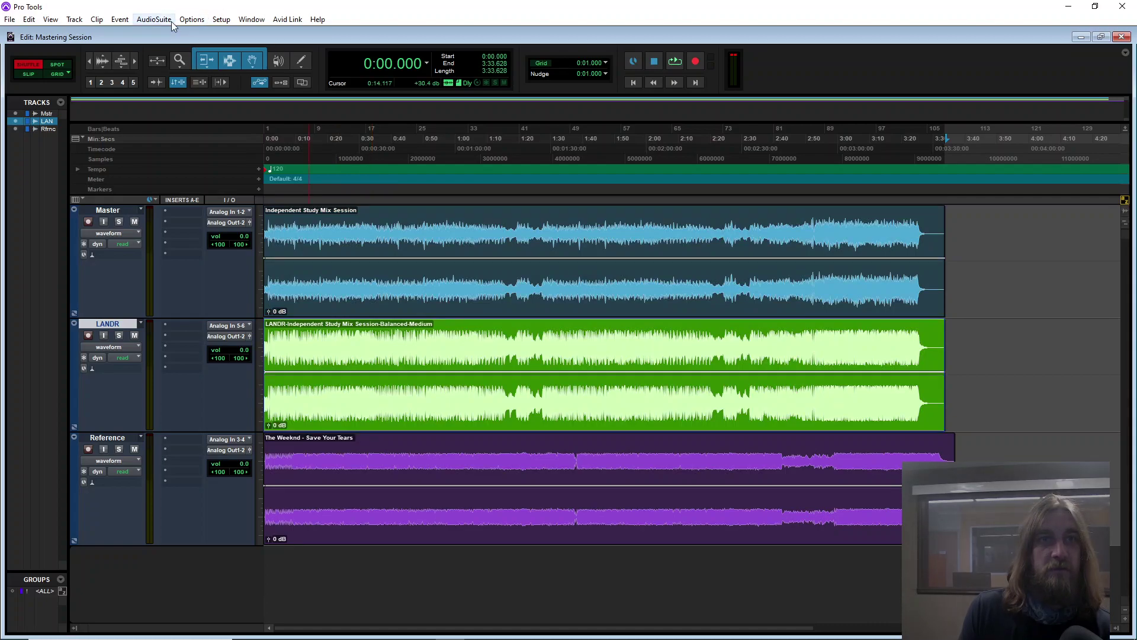
- Open AudioSuite Other > Gain and move its window to the top right of the screen
left_click(154, 20)
mouse_move(172, 125)
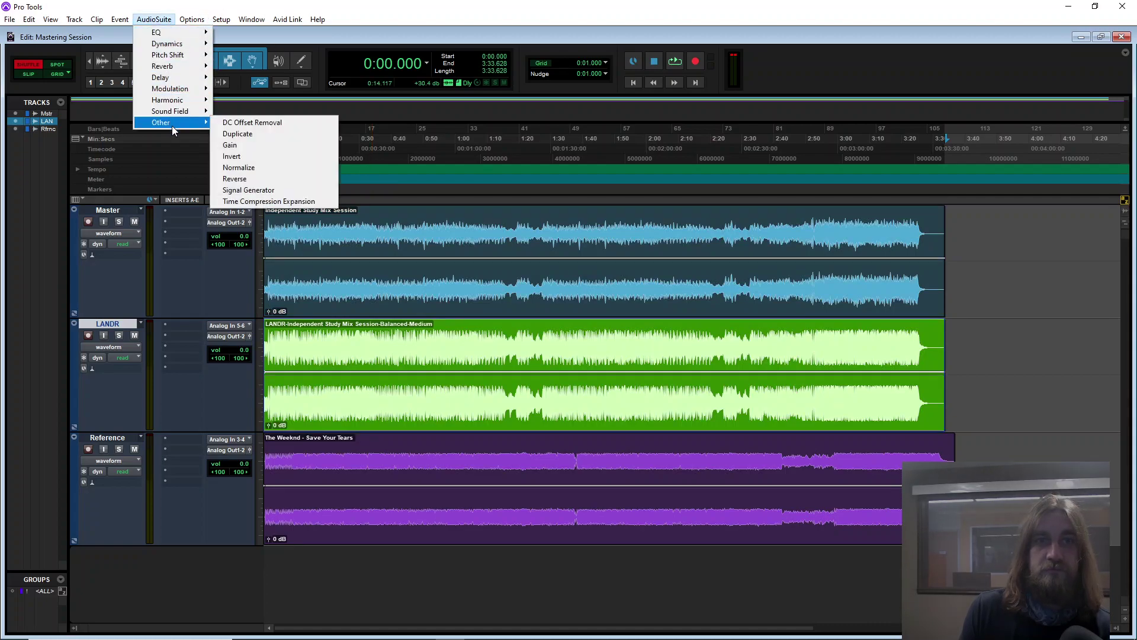
left_click(234, 147)
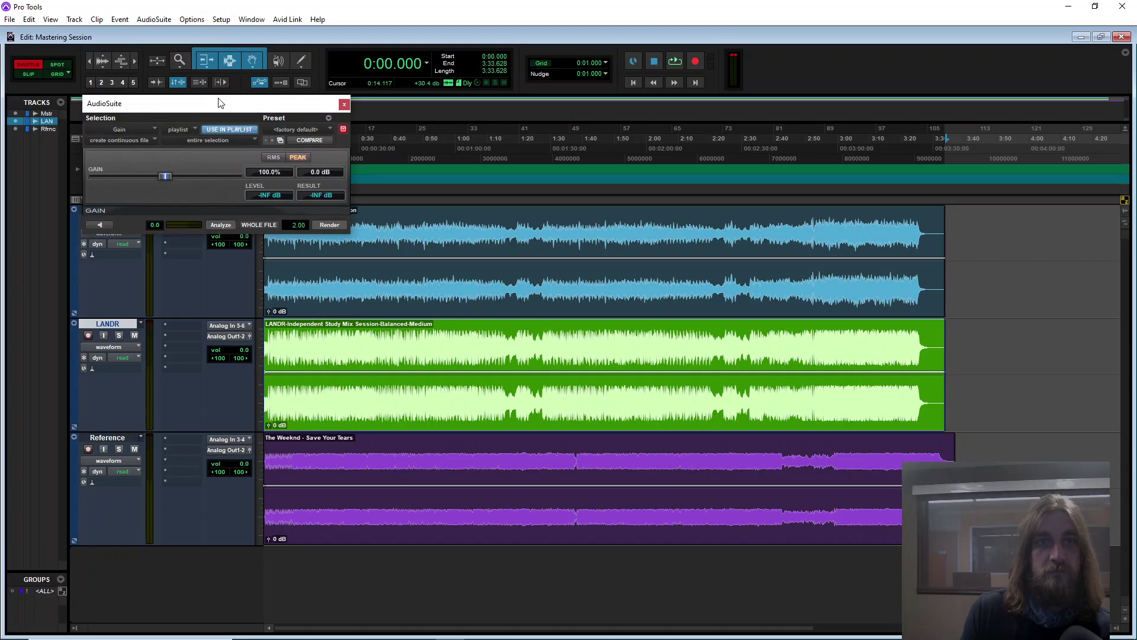
left_click_drag(219, 103, 951, 43)
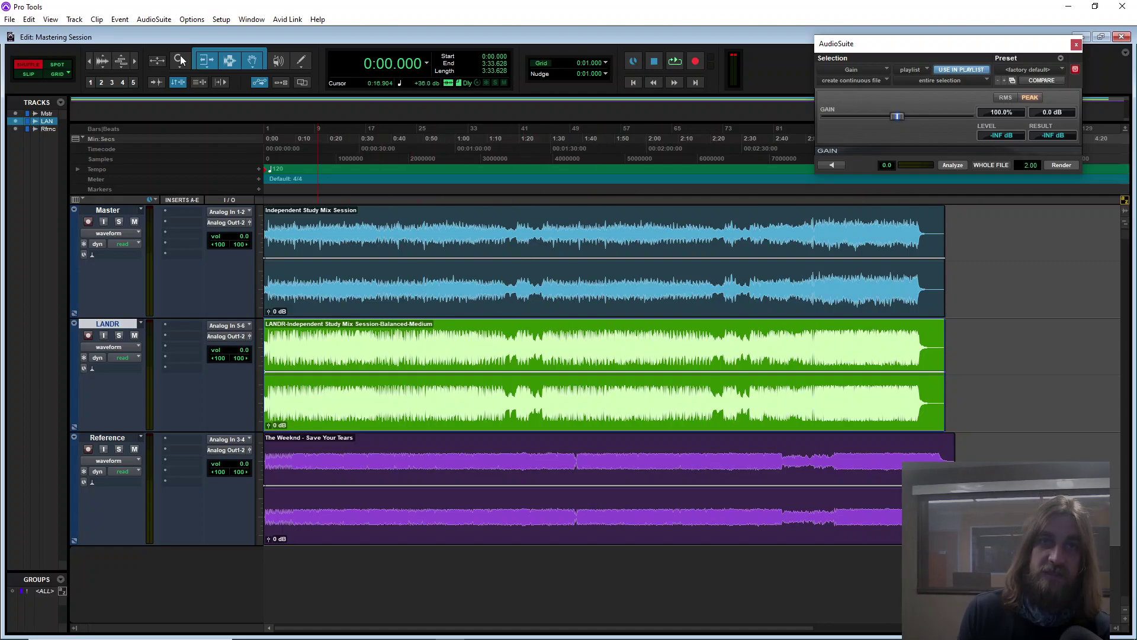
- Analyse the Master mix clip with Gain: peak -0.2 dB, RMS -18.6 dB
left_click(367, 295)
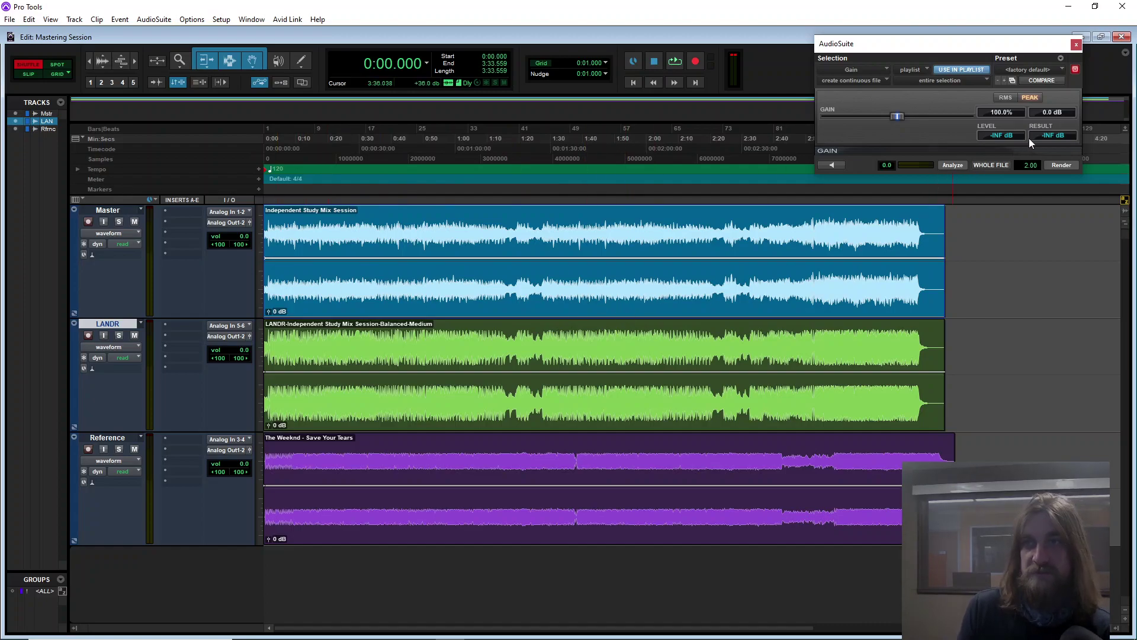
left_click(959, 165)
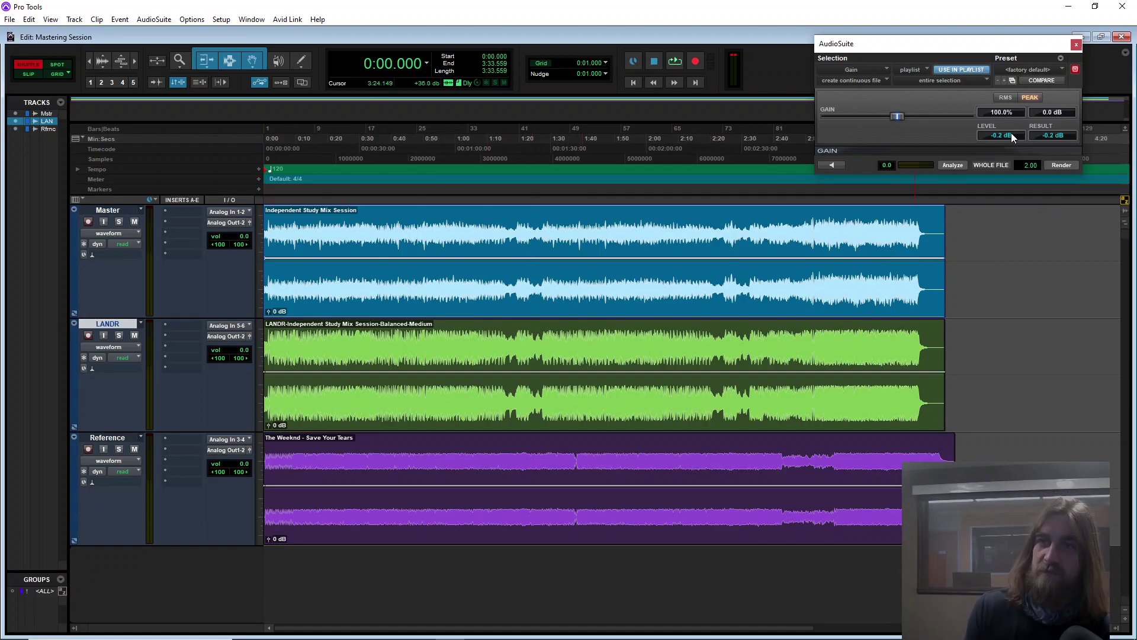
left_click(1007, 96)
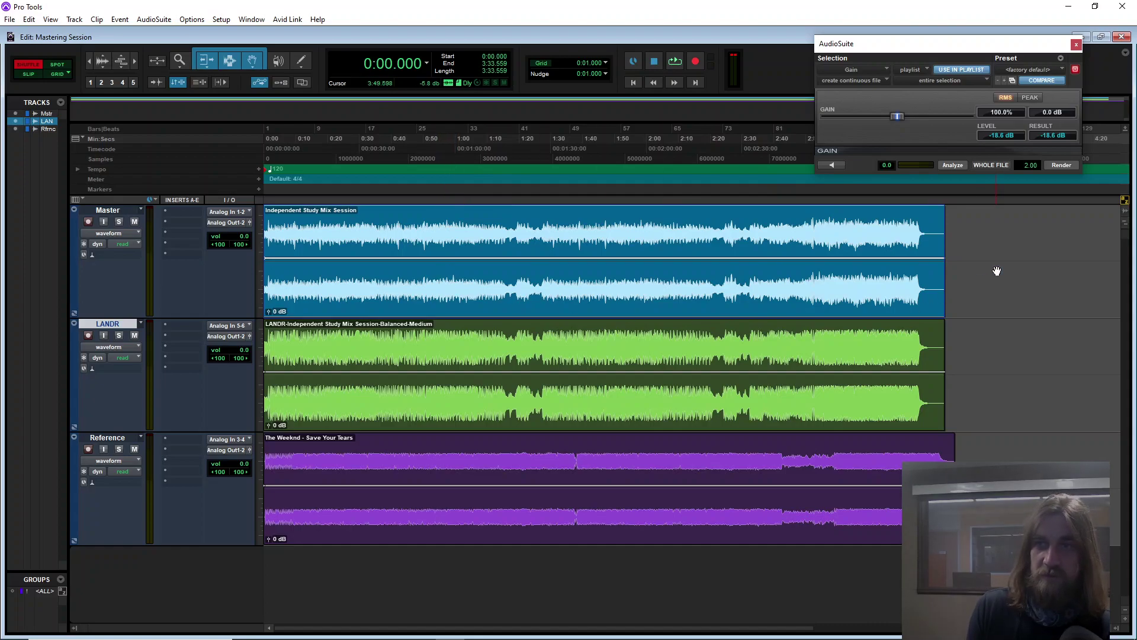
- Analyse only the LANDR clip with Gain: peak 0.0 dB, RMS -13.6 dB
left_click(950, 292)
left_click(613, 414)
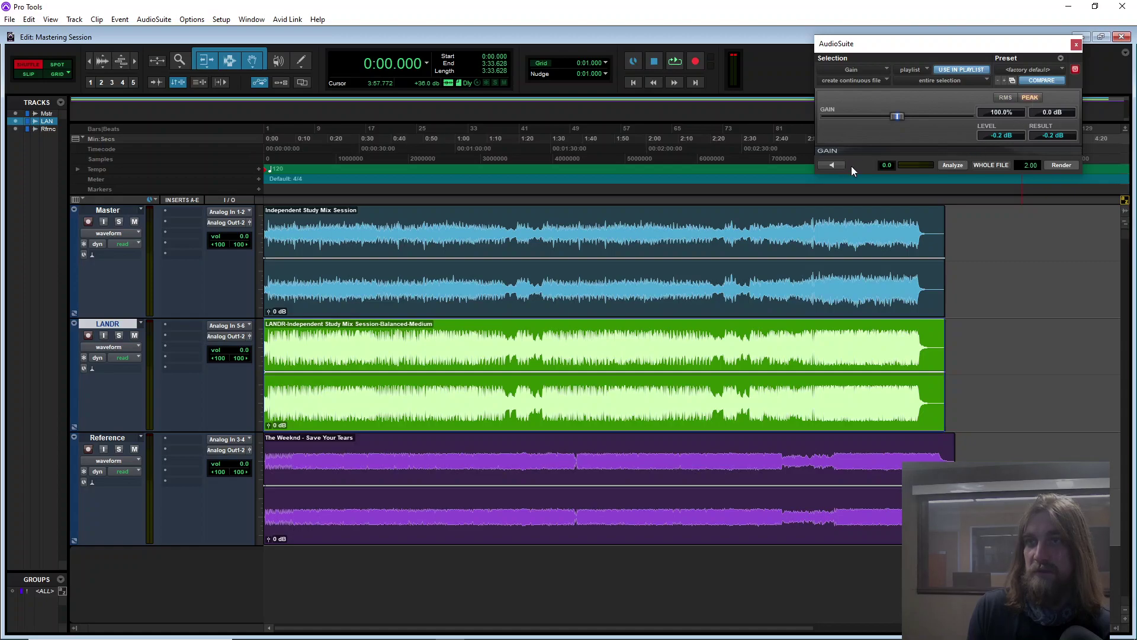
left_click(954, 165)
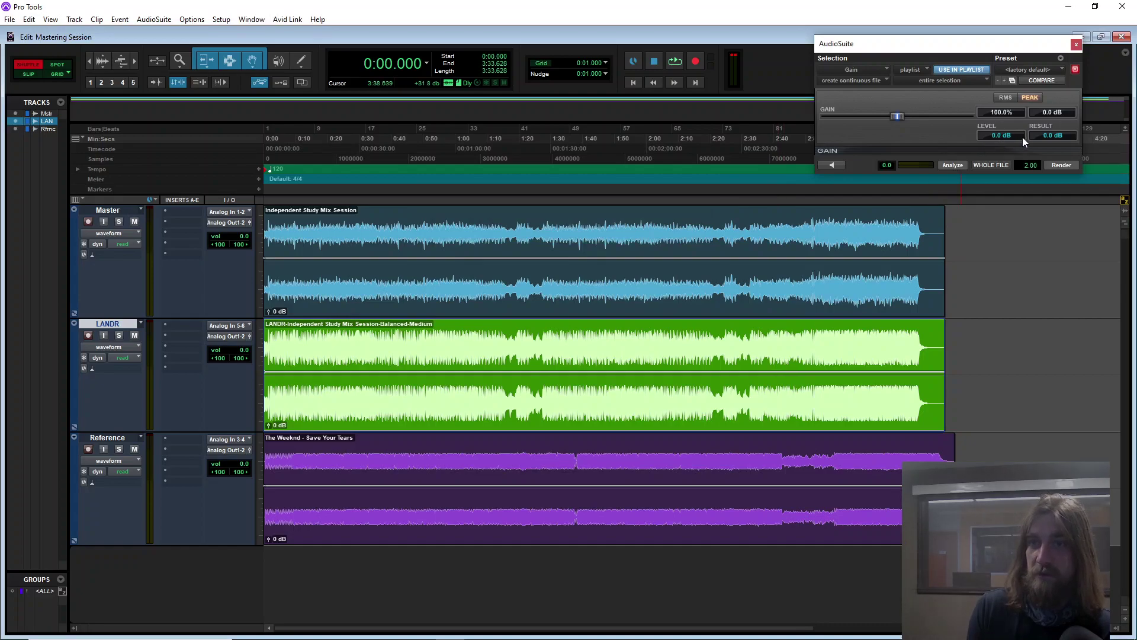
left_click(1005, 97)
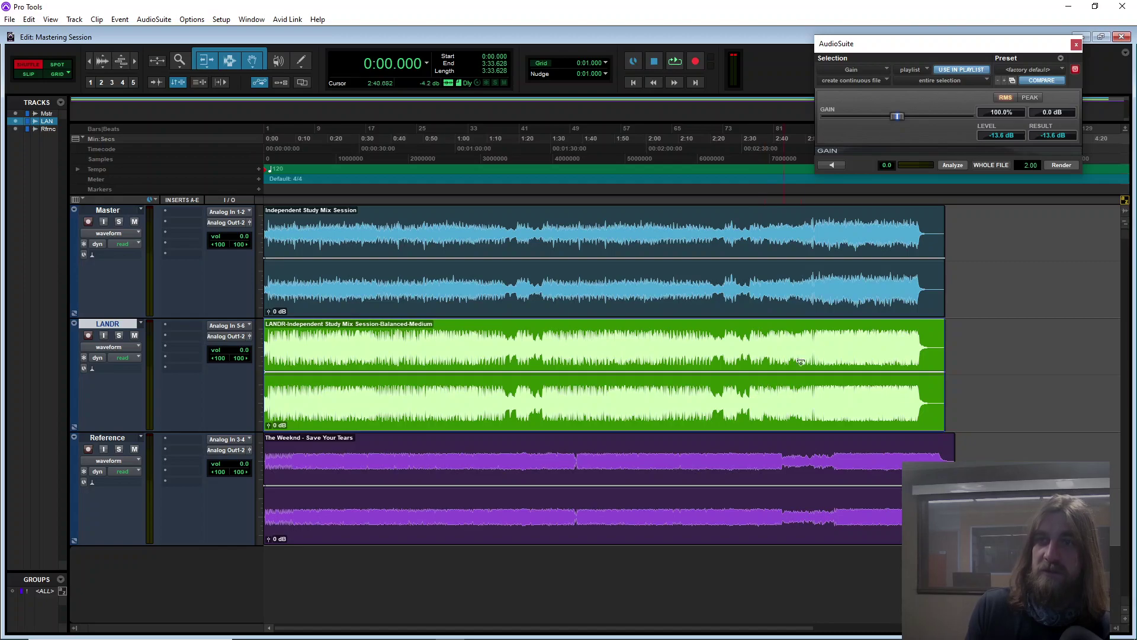
- Return the Gain readout to Peak, check the Master insert list unchanged, and close the Gain window
left_click(1032, 98)
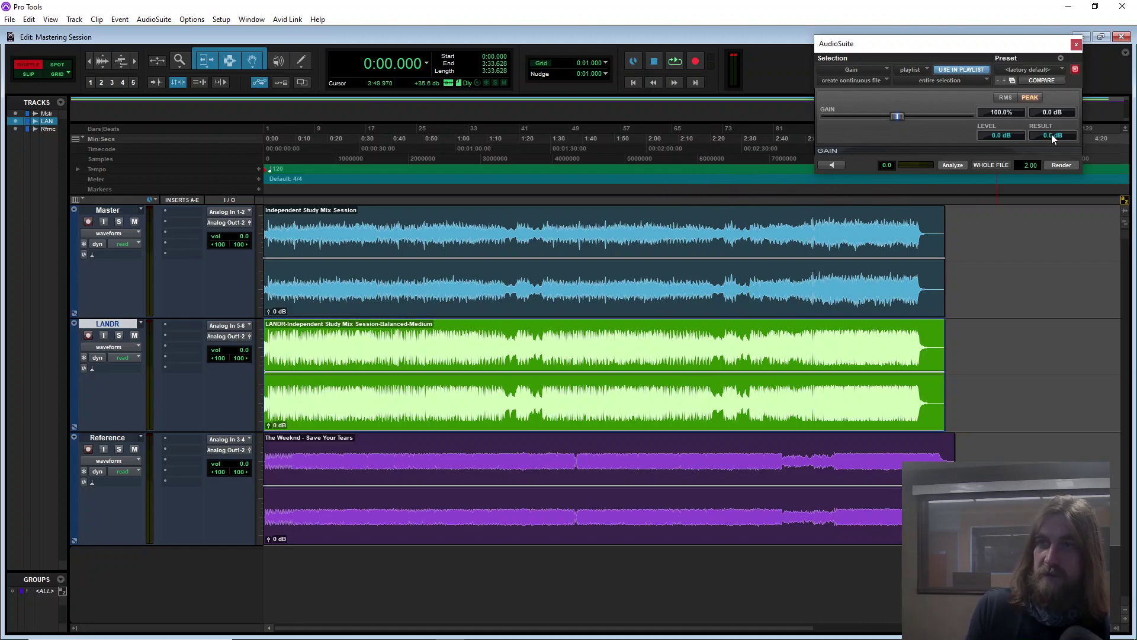
left_click(758, 293)
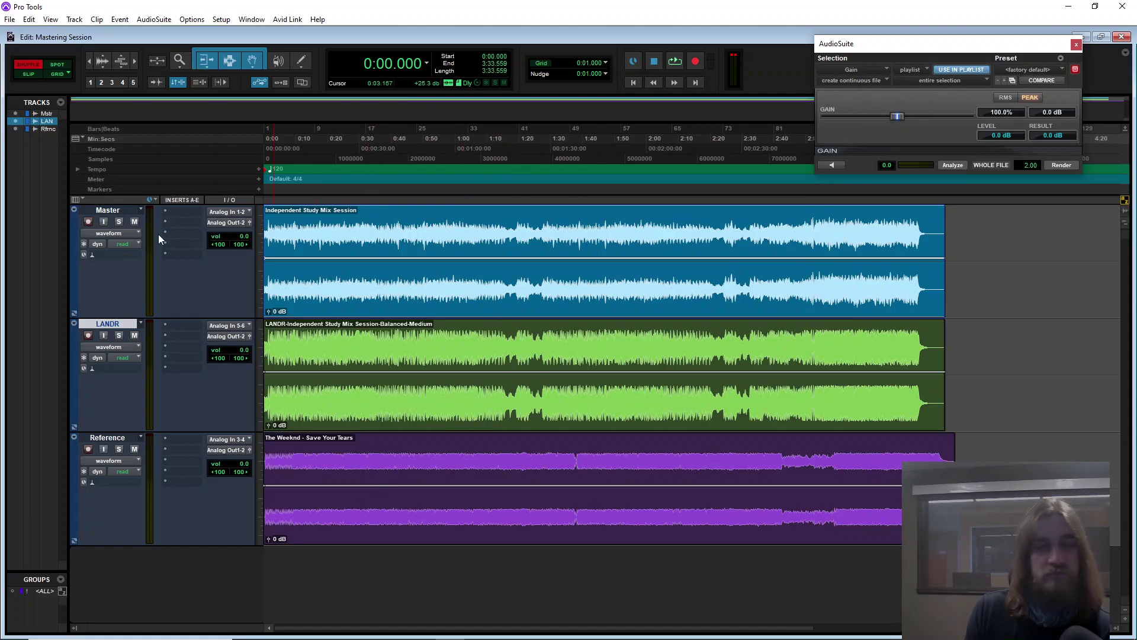
left_click(176, 209)
left_click(166, 285)
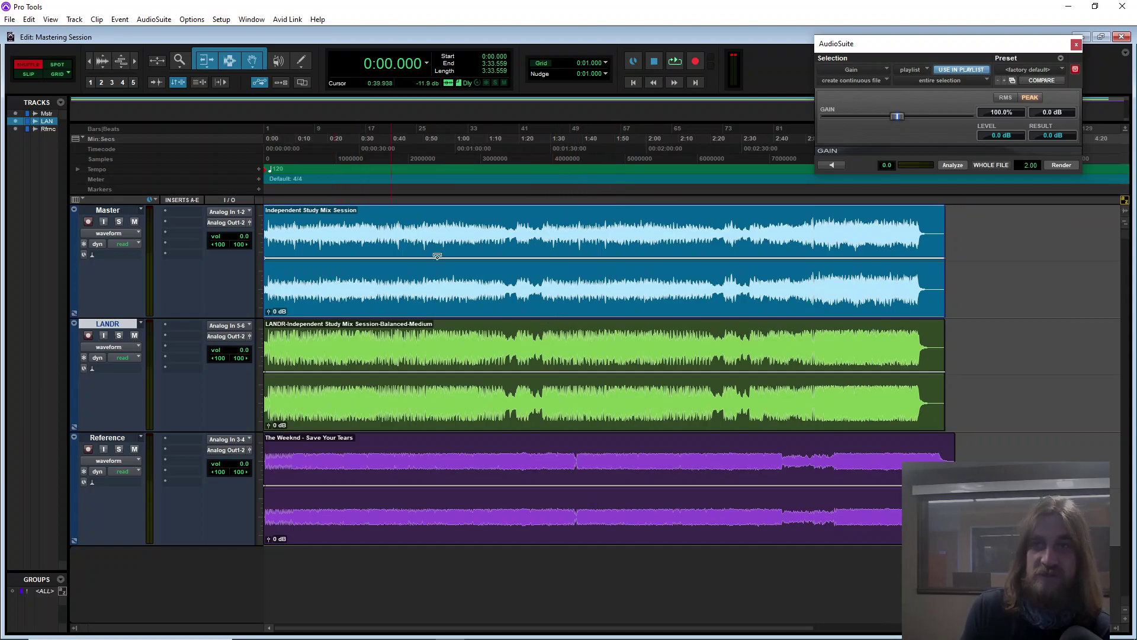
left_click(1077, 44)
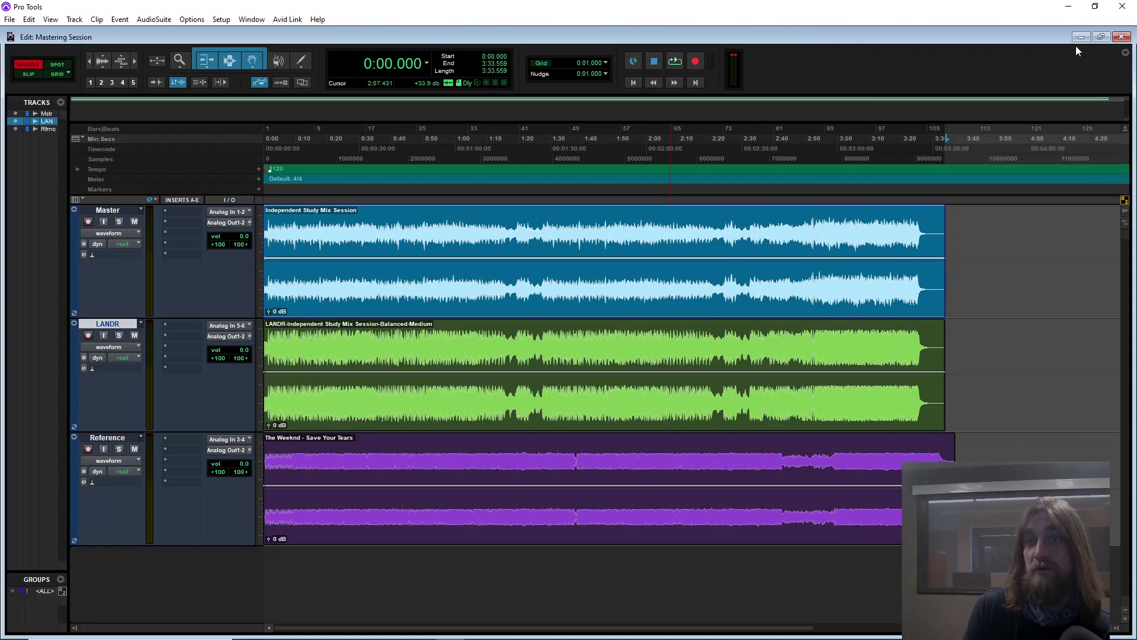